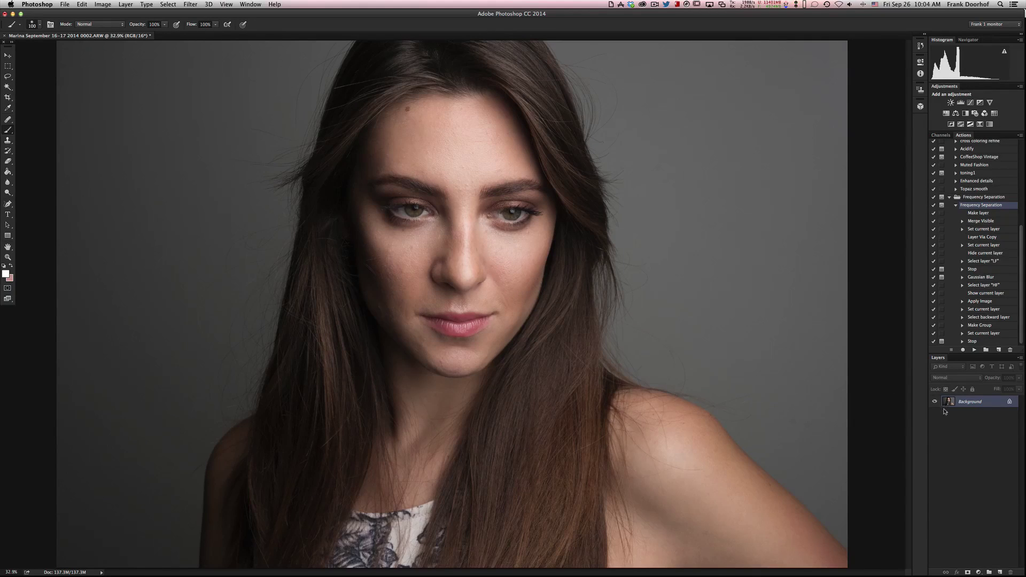
# Step: Duplicate the Background layer twice and put both copies in a new layer group named SKIN
pyautogui.moveTo(950, 402); pyautogui.dragTo(1000, 572)
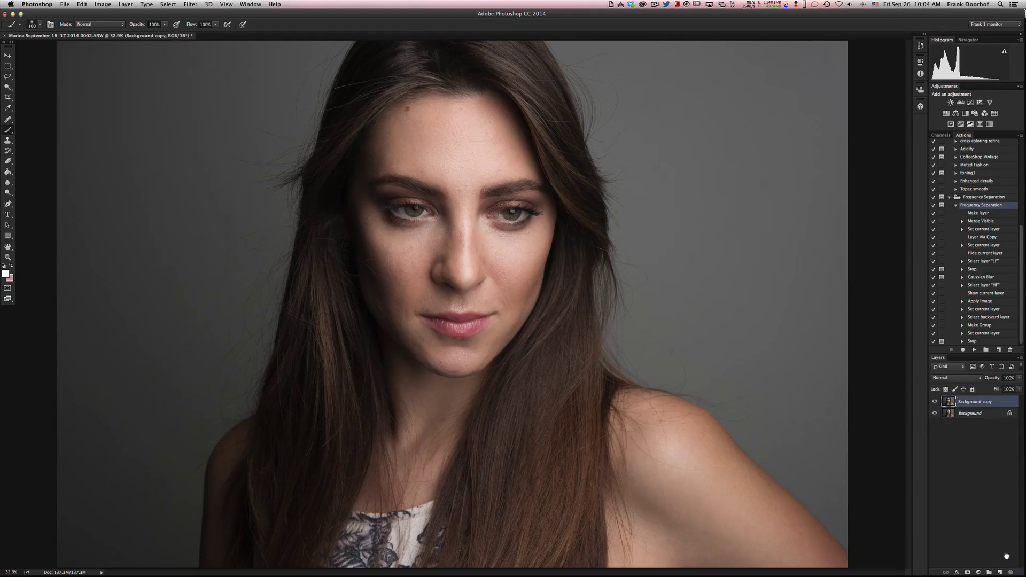
pyautogui.moveTo(951, 406); pyautogui.dragTo(999, 573)
pyautogui.click(989, 573)
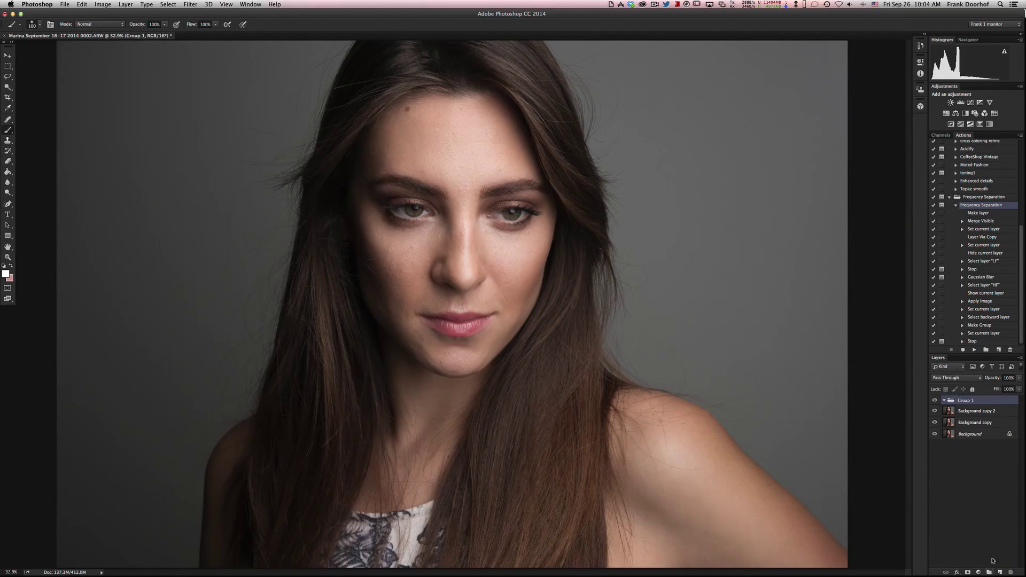
pyautogui.doubleClick(972, 402)
pyautogui.write('SKIN')
pyautogui.press('Return')
pyautogui.click(955, 414)
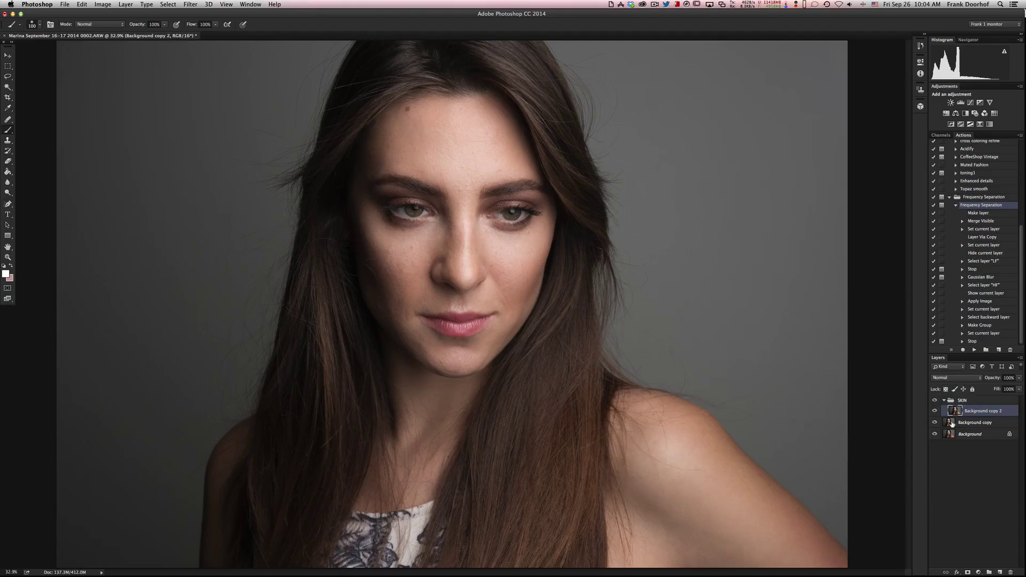
pyautogui.moveTo(956, 423); pyautogui.dragTo(969, 402)
# Step: Rename the upper background copy in the SKIN group HF and the lower copy LF
pyautogui.doubleClick(980, 410)
pyautogui.write('HF')
pyautogui.press('Return')
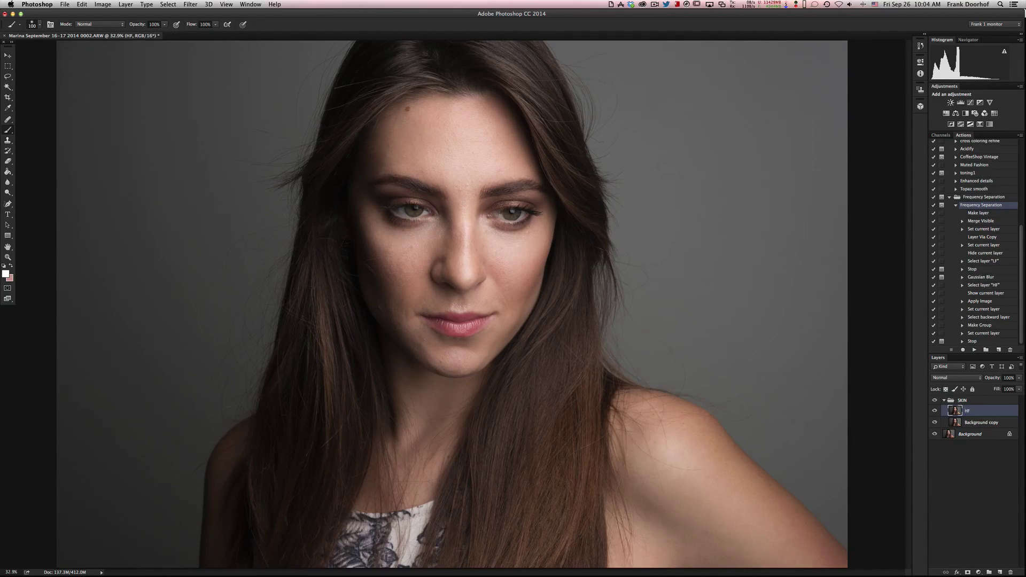
pyautogui.click(979, 422)
pyautogui.doubleClick(980, 423)
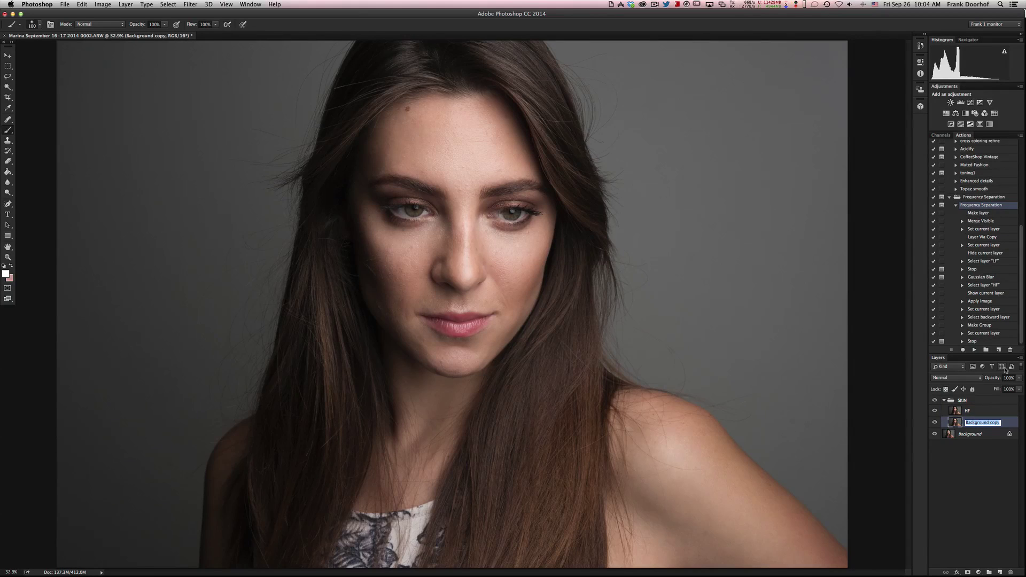
pyautogui.write('LF')
pyautogui.press('Return')
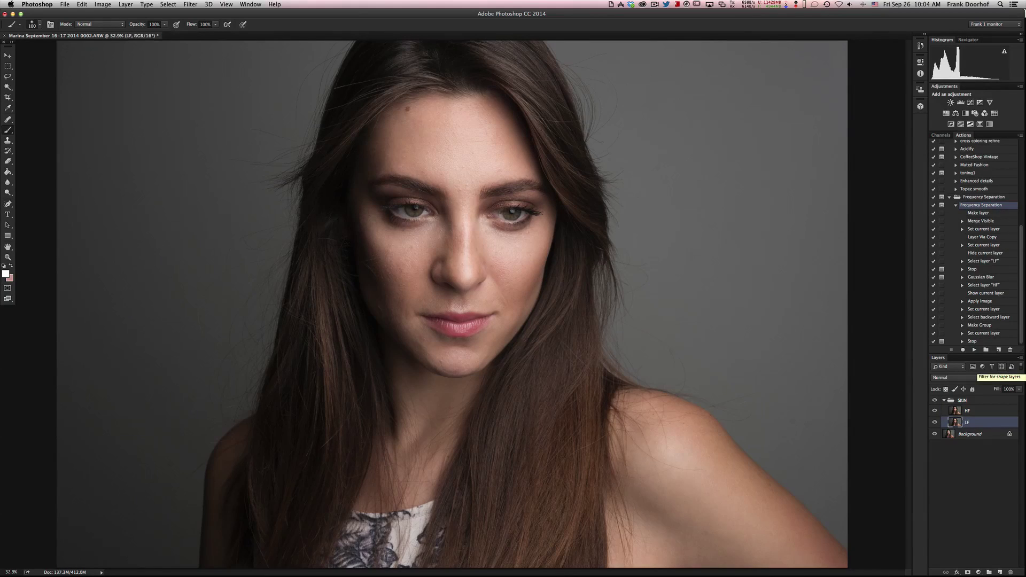
# Step: Hide the HF layer and apply a Gaussian Blur with a radius of 9.3 pixels to the LF layer
pyautogui.click(935, 412)
pyautogui.click(231, 4)
pyautogui.click(246, 90)
pyautogui.moveTo(442, 116); pyautogui.dragTo(339, 230)
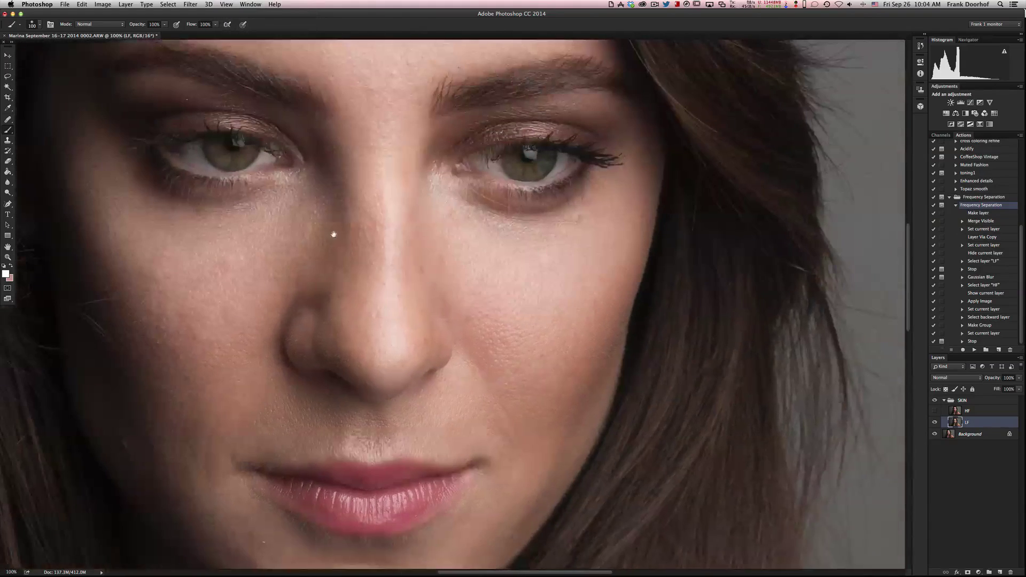
pyautogui.click(192, 5)
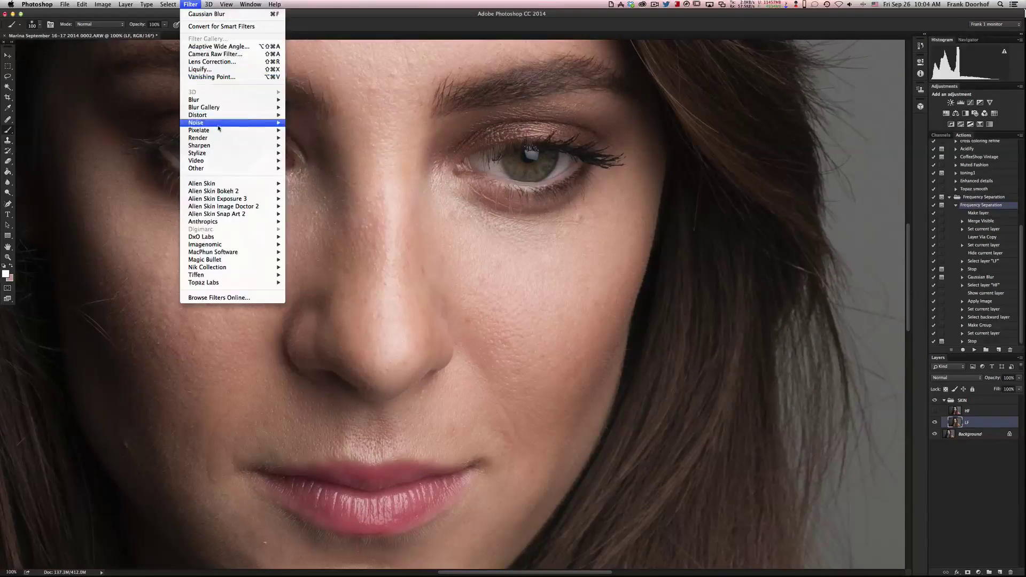
pyautogui.moveTo(227, 101)
pyautogui.click(314, 130)
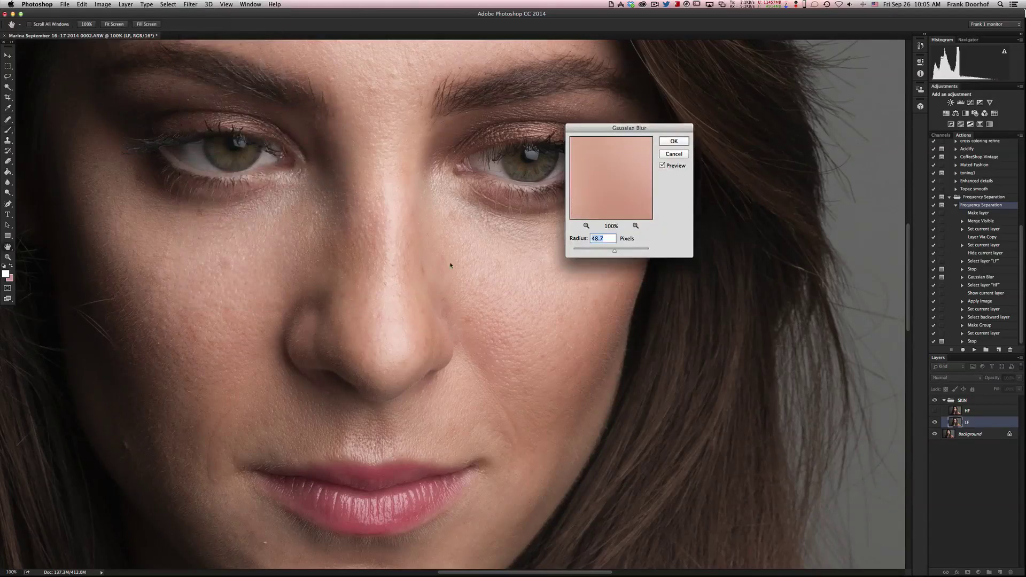
pyautogui.moveTo(607, 254); pyautogui.dragTo(597, 252)
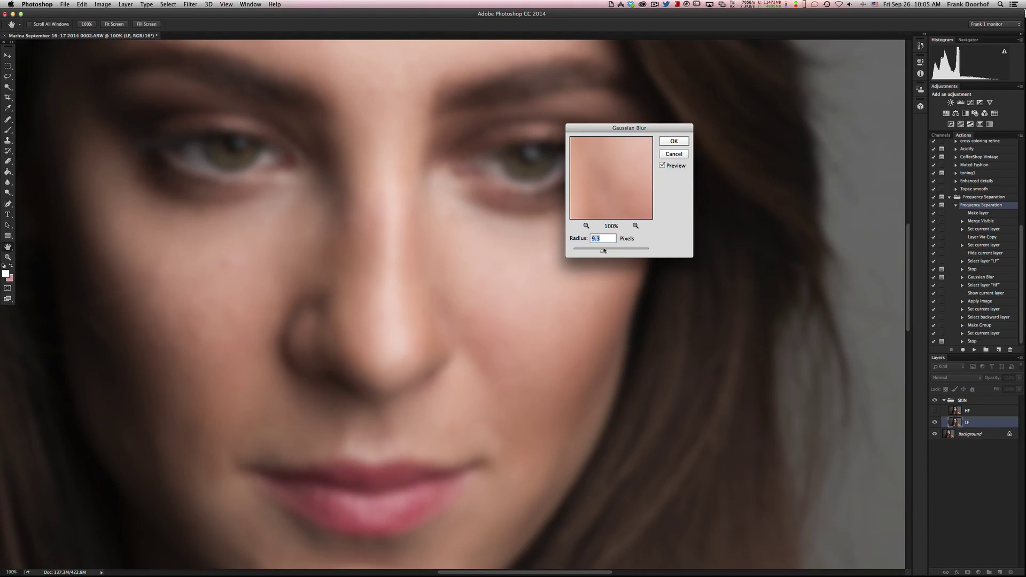
pyautogui.click(674, 142)
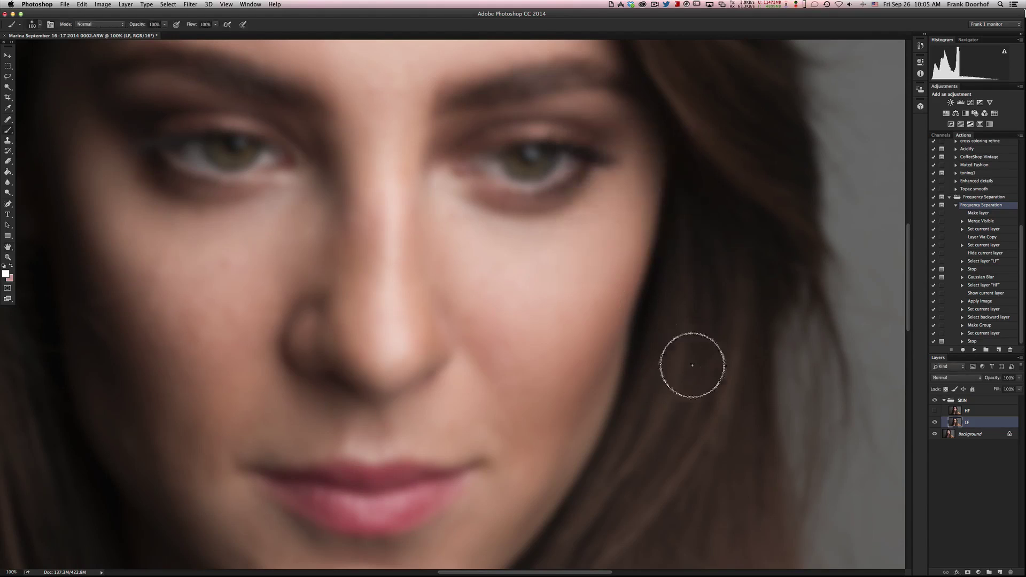
# Step: Show the HF layer and use Apply Image on it with the inverted RGB channel of LF, Add blending, scale 2 and offset 0
pyautogui.click(935, 411)
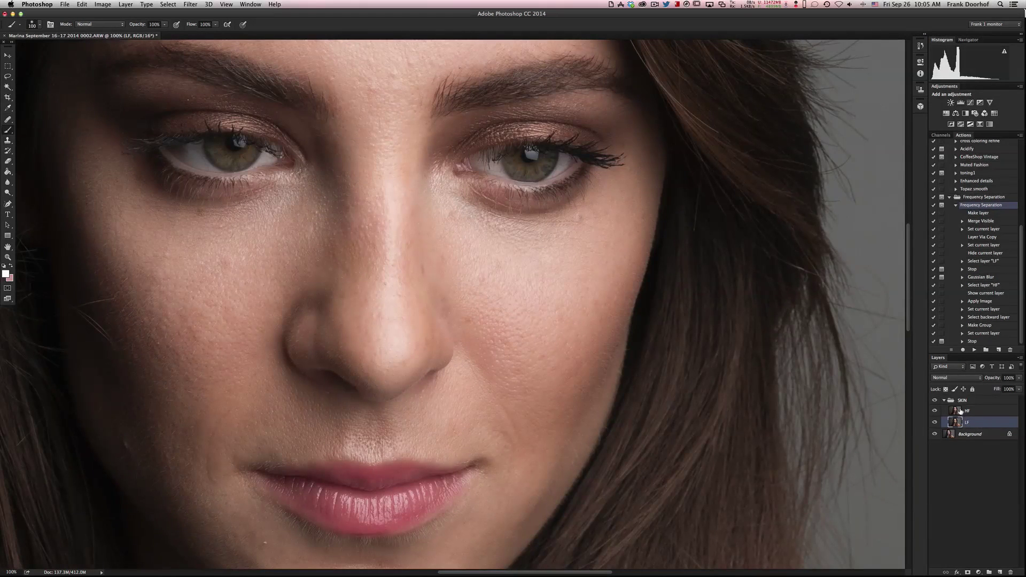
pyautogui.click(969, 412)
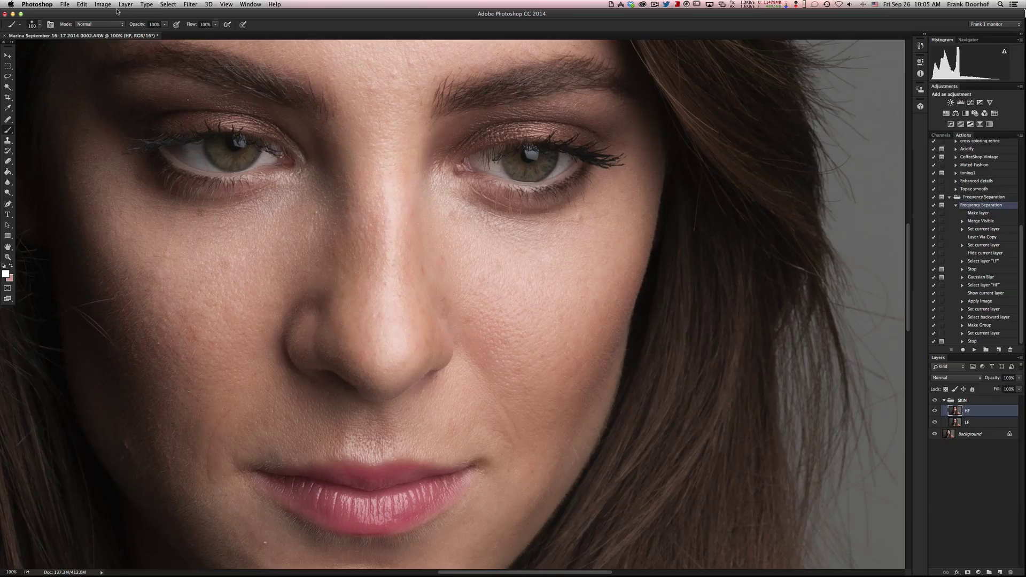
pyautogui.click(104, 5)
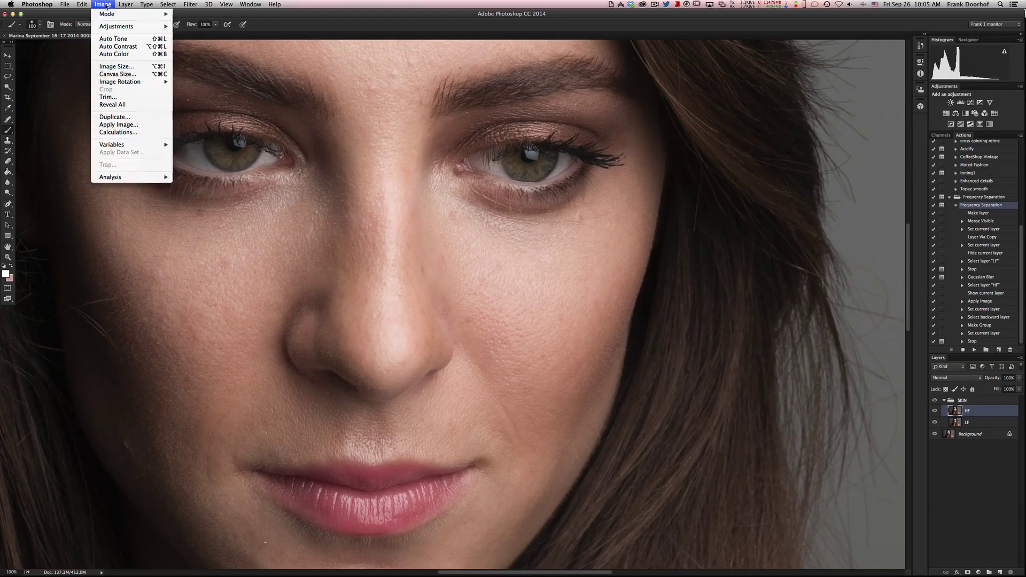
pyautogui.click(129, 126)
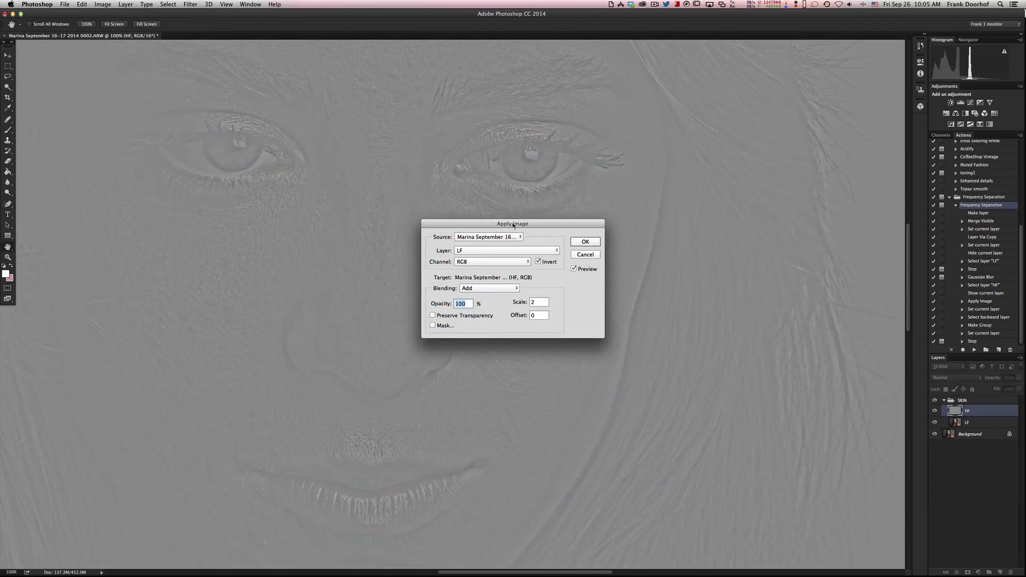
pyautogui.moveTo(515, 224); pyautogui.dragTo(455, 196)
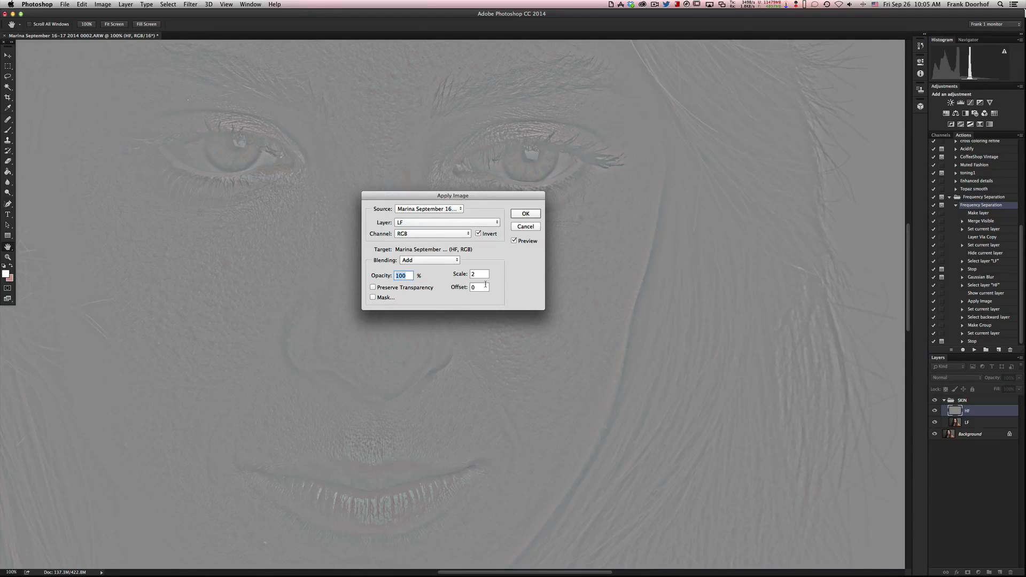
pyautogui.click(526, 214)
pyautogui.press('b')
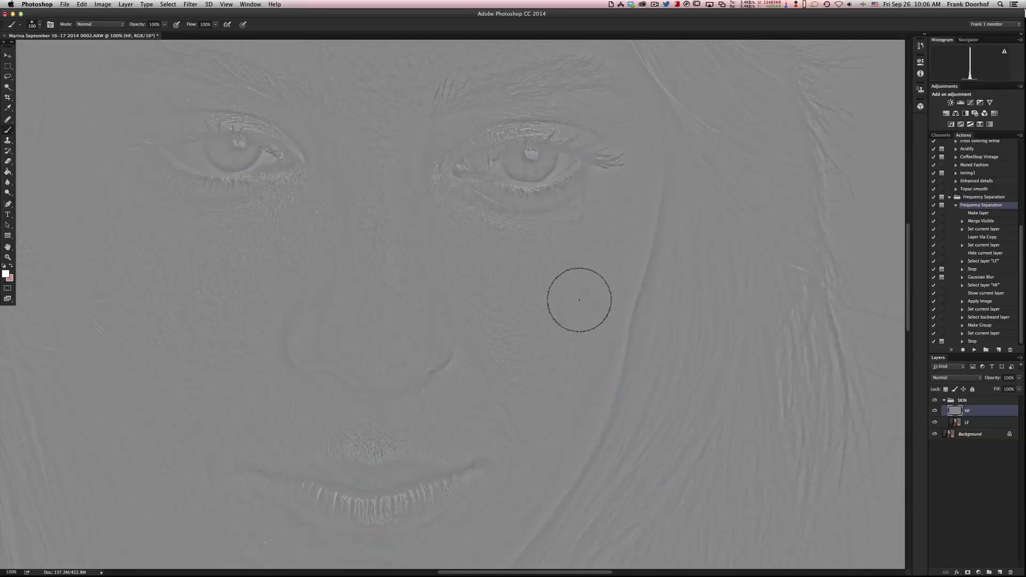
# Step: Set the HF layer's blend mode to Linear Light and compare the image with and without the SKIN group
pyautogui.click(955, 379)
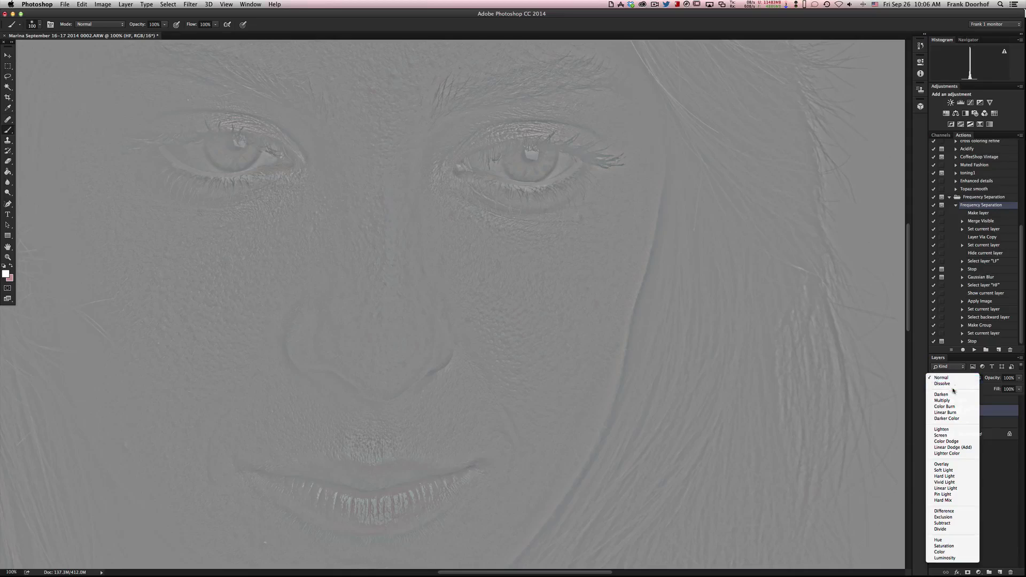
pyautogui.click(951, 491)
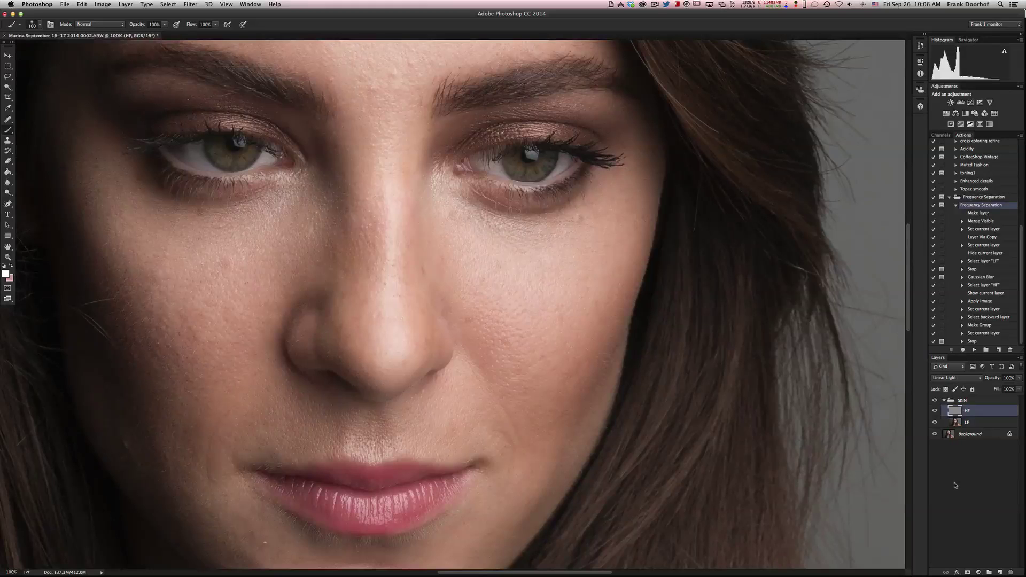
pyautogui.click(935, 400)
pyautogui.click(935, 402)
# Step: On the LF layer, paint a quick mask over both cheeks below the eyes and turn it into a selection of the painted areas
pyautogui.click(959, 424)
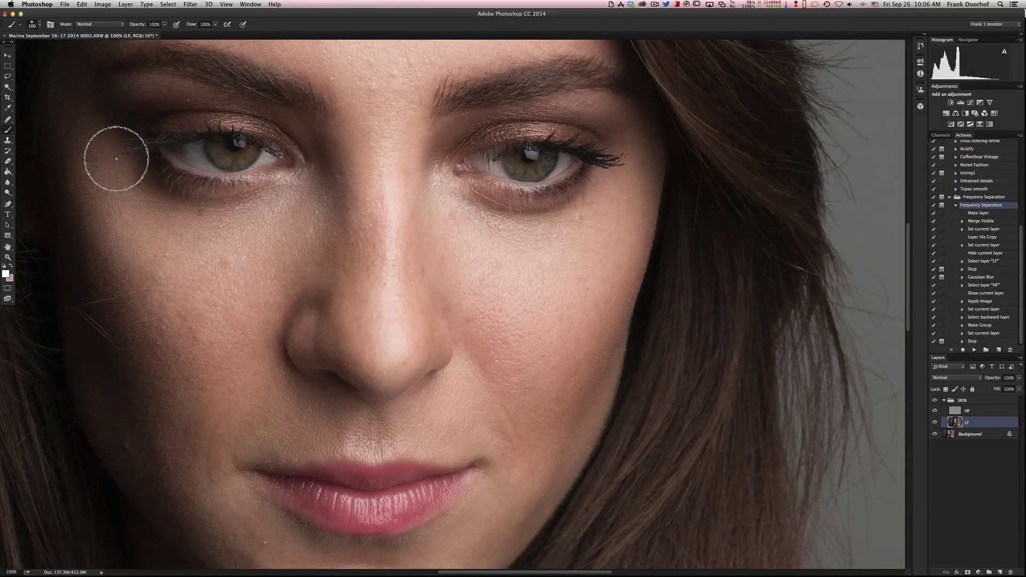
pyautogui.click(8, 288)
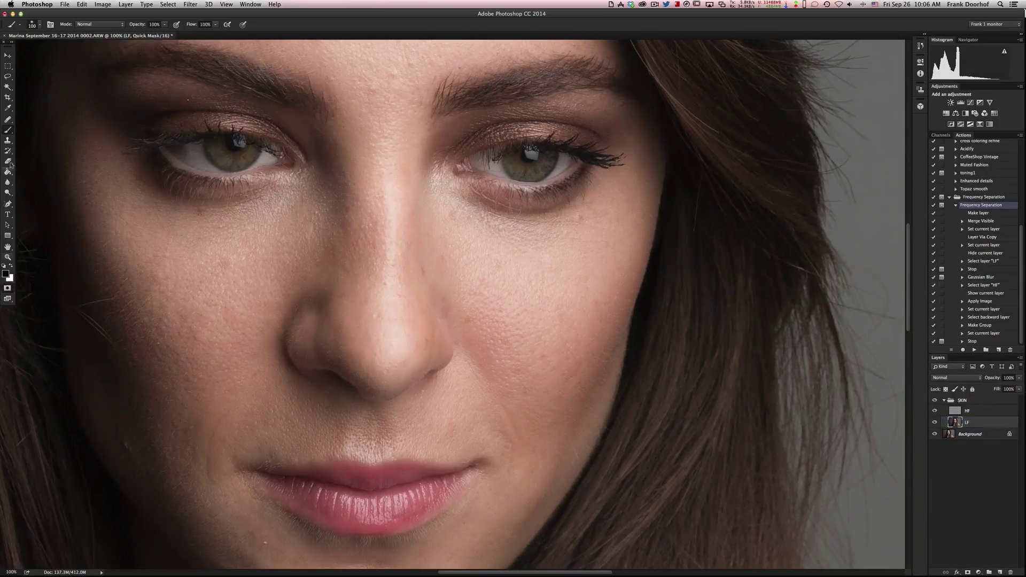
pyautogui.click(146, 222)
pyautogui.moveTo(162, 231)
pyautogui.mouseDown()
pyautogui.moveTo(264, 218)
pyautogui.moveTo(301, 200)
pyautogui.moveTo(320, 206)
pyautogui.moveTo(318, 224)
pyautogui.moveTo(231, 252)
pyautogui.moveTo(183, 255)
pyautogui.moveTo(144, 242)
pyautogui.moveTo(189, 312)
pyautogui.moveTo(191, 333)
pyautogui.moveTo(154, 269)
pyautogui.moveTo(195, 342)
pyautogui.moveTo(315, 250)
pyautogui.moveTo(212, 289)
pyautogui.moveTo(181, 280)
pyautogui.mouseUp()
pyautogui.moveTo(445, 208)
pyautogui.mouseDown()
pyautogui.moveTo(524, 247)
pyautogui.moveTo(610, 247)
pyautogui.moveTo(585, 309)
pyautogui.moveTo(616, 239)
pyautogui.moveTo(594, 305)
pyautogui.moveTo(522, 378)
pyautogui.moveTo(443, 257)
pyautogui.moveTo(438, 219)
pyautogui.moveTo(487, 256)
pyautogui.moveTo(482, 269)
pyautogui.moveTo(499, 274)
pyautogui.moveTo(531, 320)
pyautogui.moveTo(561, 302)
pyautogui.moveTo(557, 314)
pyautogui.moveTo(530, 285)
pyautogui.mouseUp()
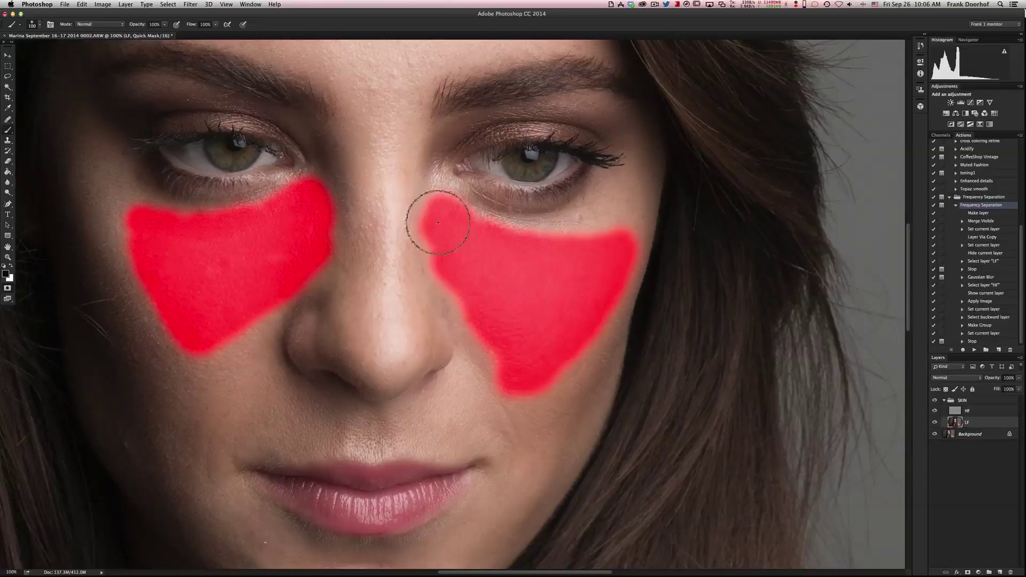
pyautogui.moveTo(466, 289)
pyautogui.mouseDown()
pyautogui.moveTo(500, 369)
pyautogui.moveTo(447, 230)
pyautogui.moveTo(470, 310)
pyautogui.moveTo(510, 360)
pyautogui.mouseUp()
pyautogui.moveTo(499, 237); pyautogui.dragTo(598, 248)
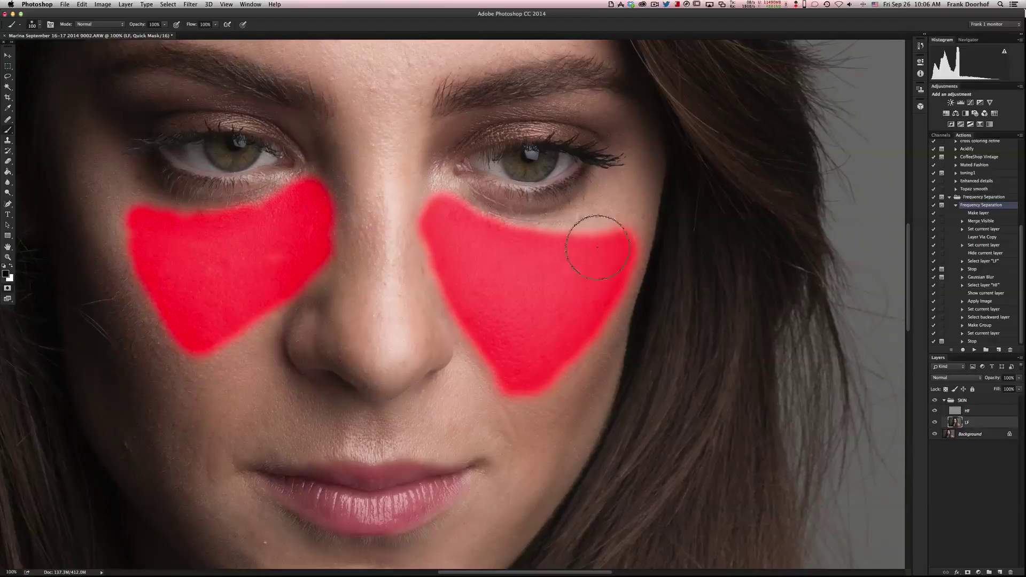
pyautogui.click(8, 289)
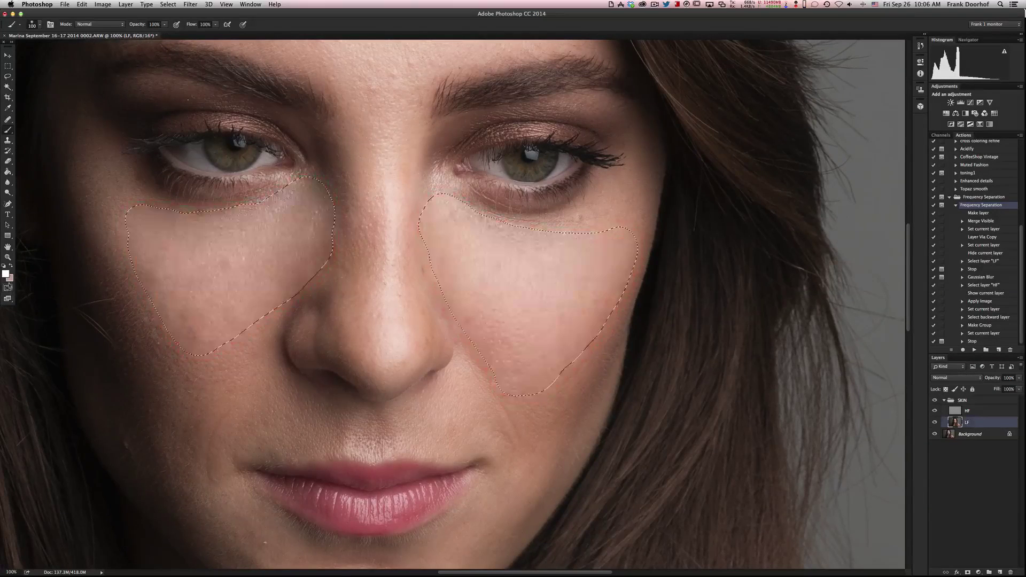
pyautogui.click(172, 6)
pyautogui.click(165, 30)
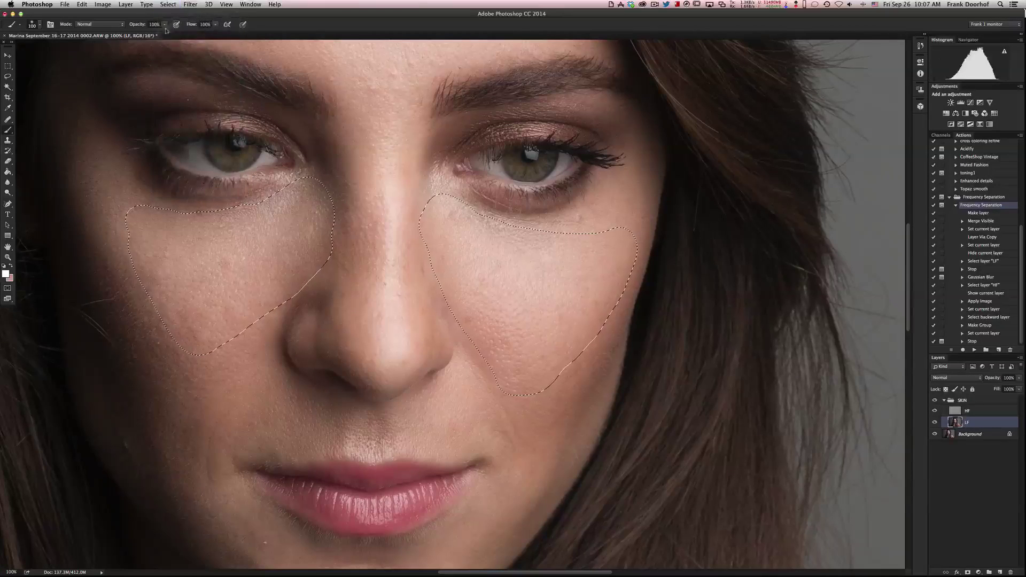
# Step: Apply a Gaussian Blur with a radius of 36.0 pixels to the selected cheeks on the LF layer and clear the selection
pyautogui.click(191, 5)
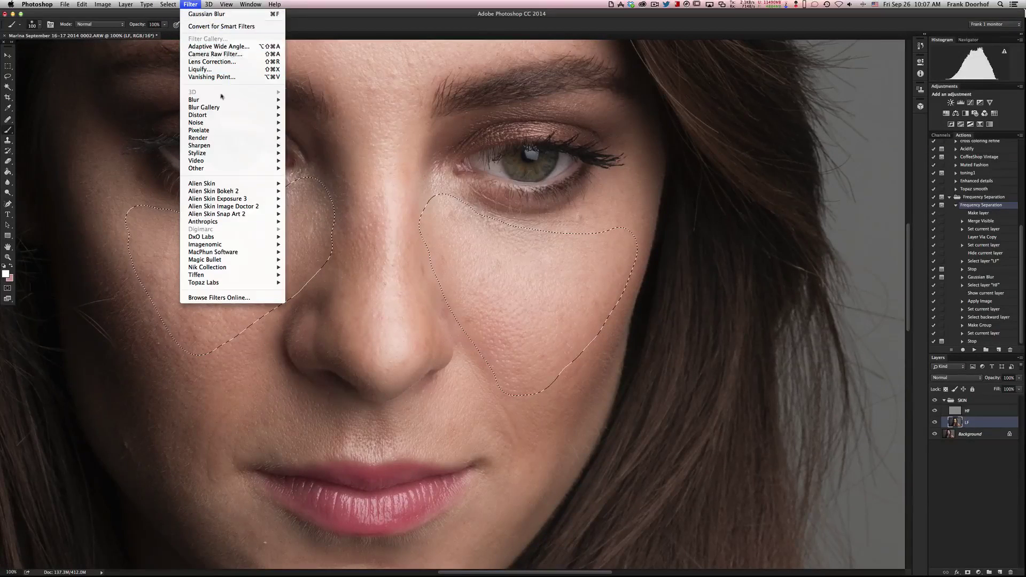
pyautogui.moveTo(222, 100)
pyautogui.click(316, 131)
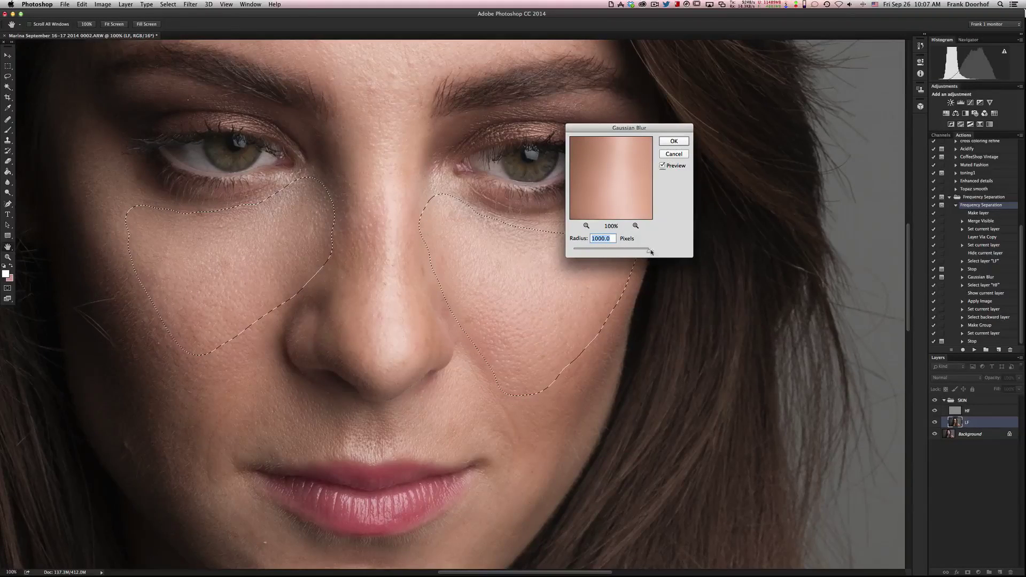
pyautogui.moveTo(639, 254); pyautogui.dragTo(618, 252)
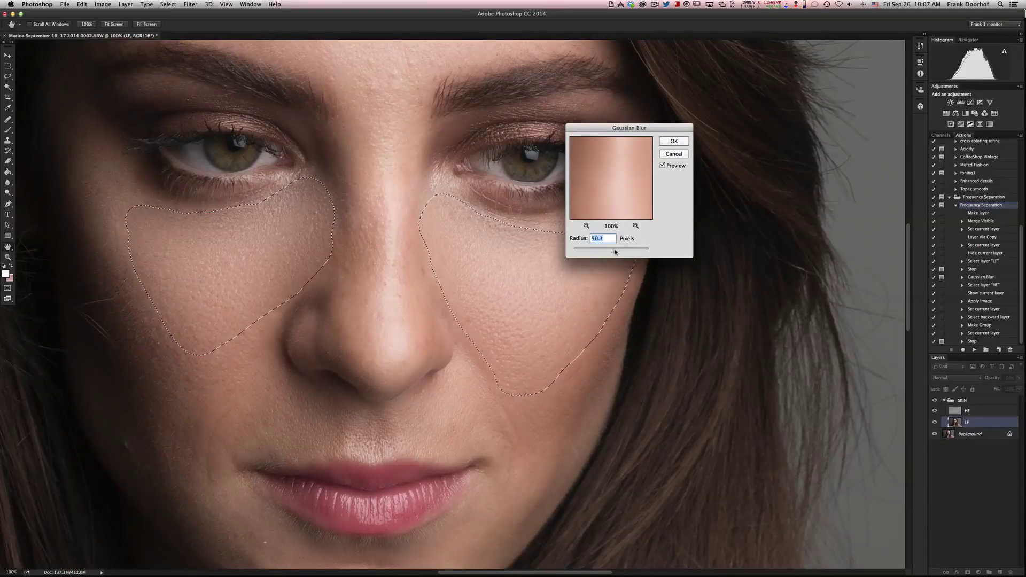
pyautogui.click(663, 166)
pyautogui.click(662, 166)
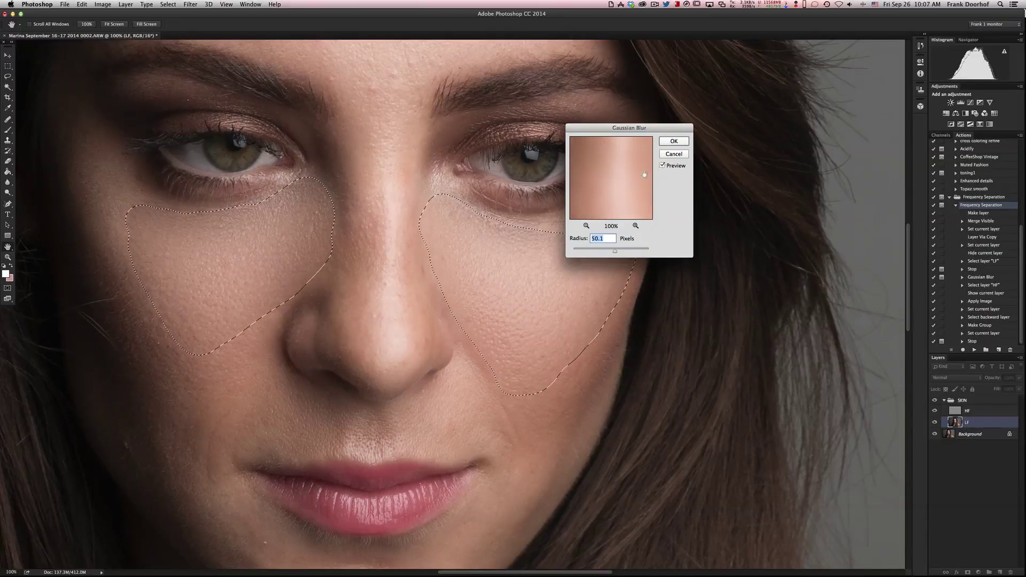
pyautogui.moveTo(615, 251); pyautogui.dragTo(611, 254)
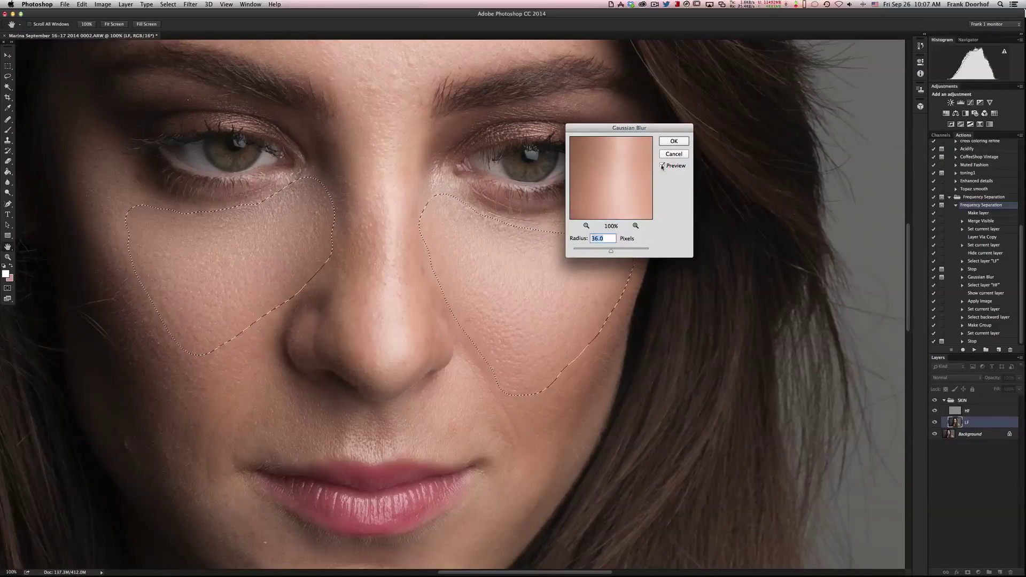
pyautogui.click(663, 165)
pyautogui.press('Return')
pyautogui.press('b')
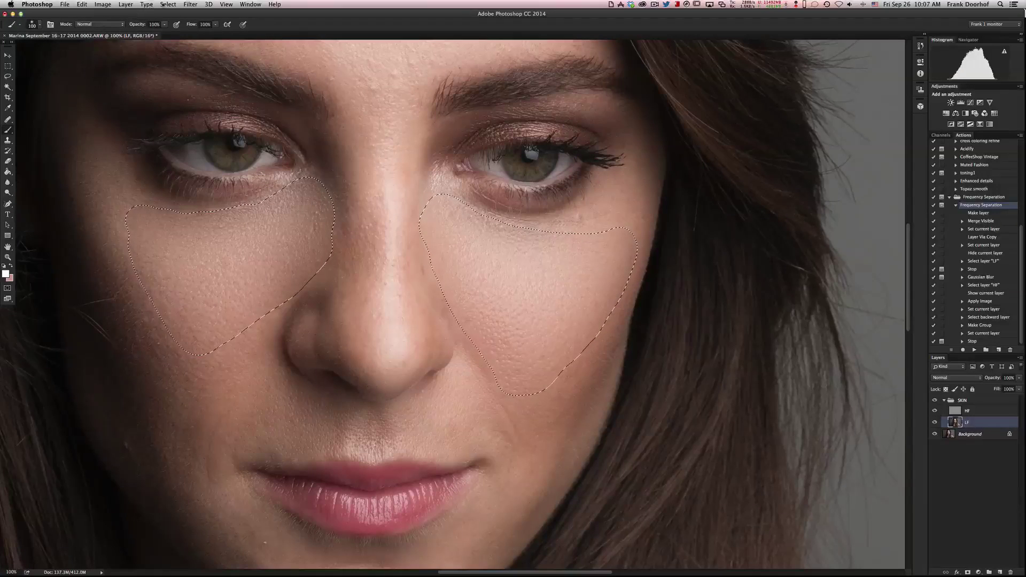
pyautogui.click(168, 5)
pyautogui.click(176, 21)
# Step: Paint a quick mask along the bridge and tip of the nose and turn it into a selection of the painted area
pyautogui.press('q')
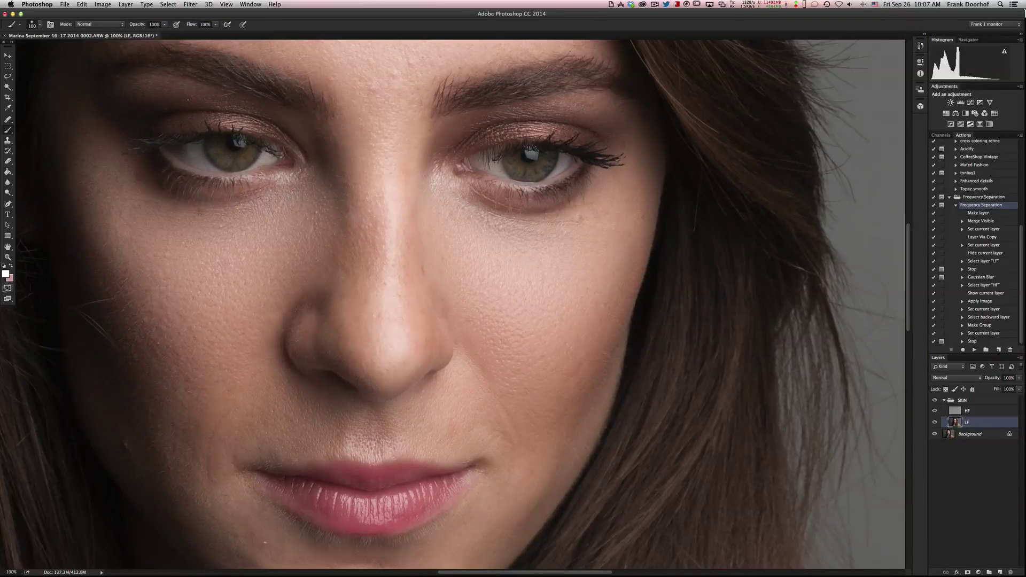
pyautogui.moveTo(372, 113)
pyautogui.mouseDown()
pyautogui.moveTo(373, 177)
pyautogui.moveTo(364, 129)
pyautogui.moveTo(374, 242)
pyautogui.moveTo(363, 185)
pyautogui.moveTo(366, 288)
pyautogui.moveTo(350, 340)
pyautogui.moveTo(363, 354)
pyautogui.moveTo(406, 350)
pyautogui.moveTo(413, 312)
pyautogui.moveTo(400, 212)
pyautogui.moveTo(413, 104)
pyautogui.moveTo(352, 107)
pyautogui.moveTo(395, 99)
pyautogui.mouseUp()
pyautogui.moveTo(386, 327)
pyautogui.mouseDown()
pyautogui.moveTo(339, 329)
pyautogui.moveTo(389, 371)
pyautogui.moveTo(416, 339)
pyautogui.moveTo(401, 303)
pyautogui.mouseUp()
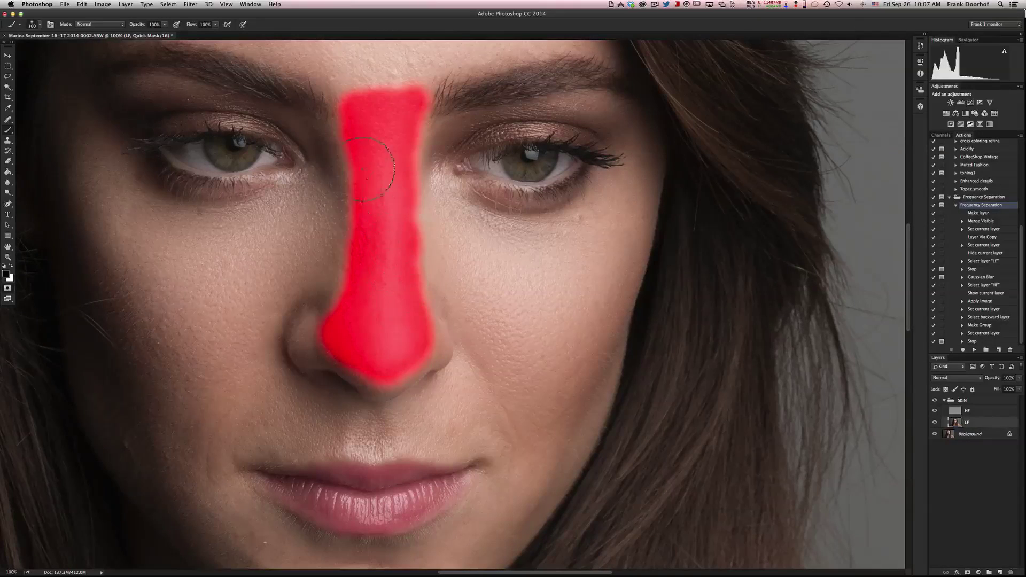
pyautogui.press('q')
pyautogui.click(168, 4)
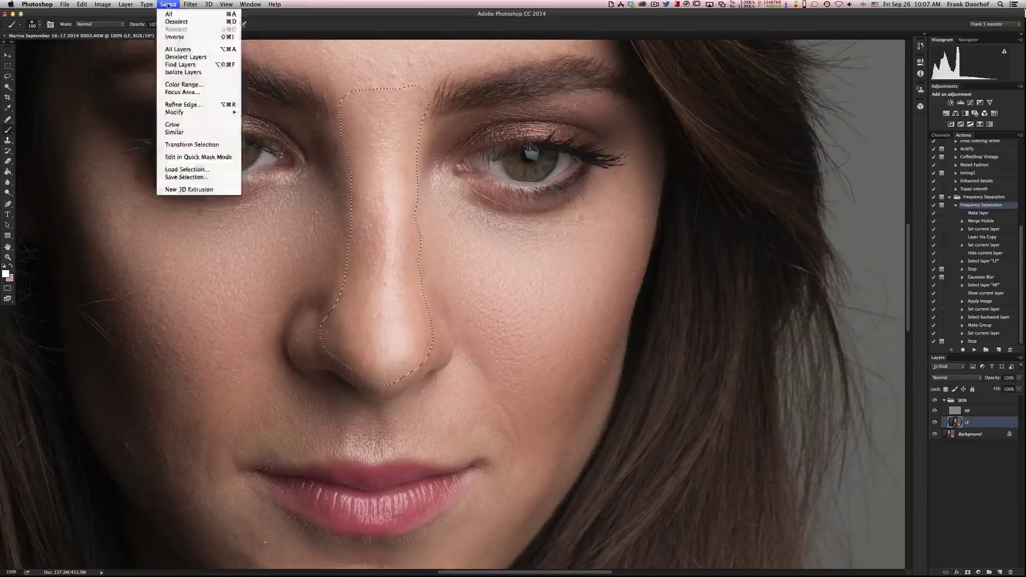
pyautogui.click(183, 40)
# Step: Apply a Gaussian Blur with a radius of 31.7 pixels to the selected nose area on the LF layer and clear the selection
pyautogui.click(190, 4)
pyautogui.moveTo(235, 100)
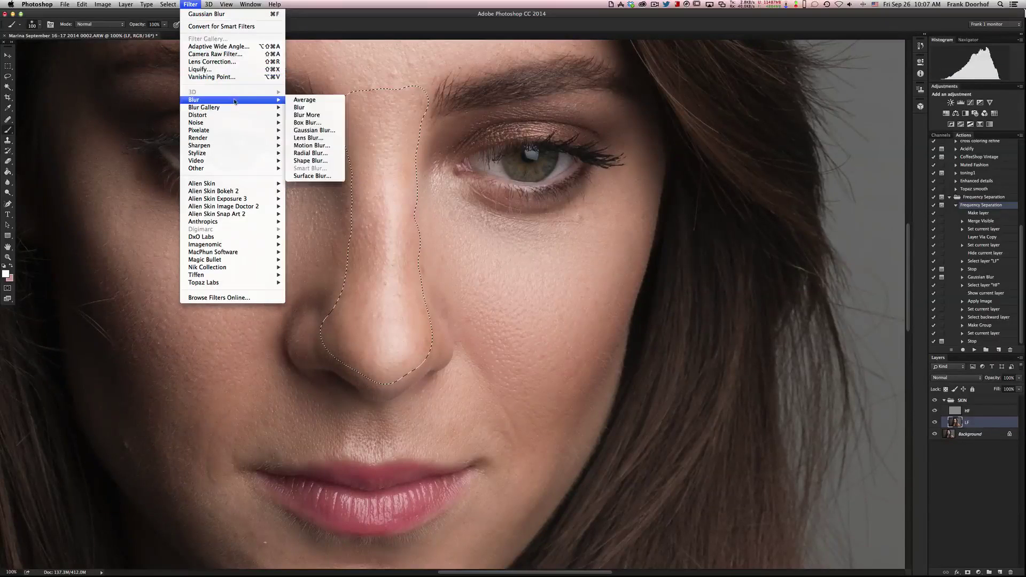
pyautogui.click(316, 131)
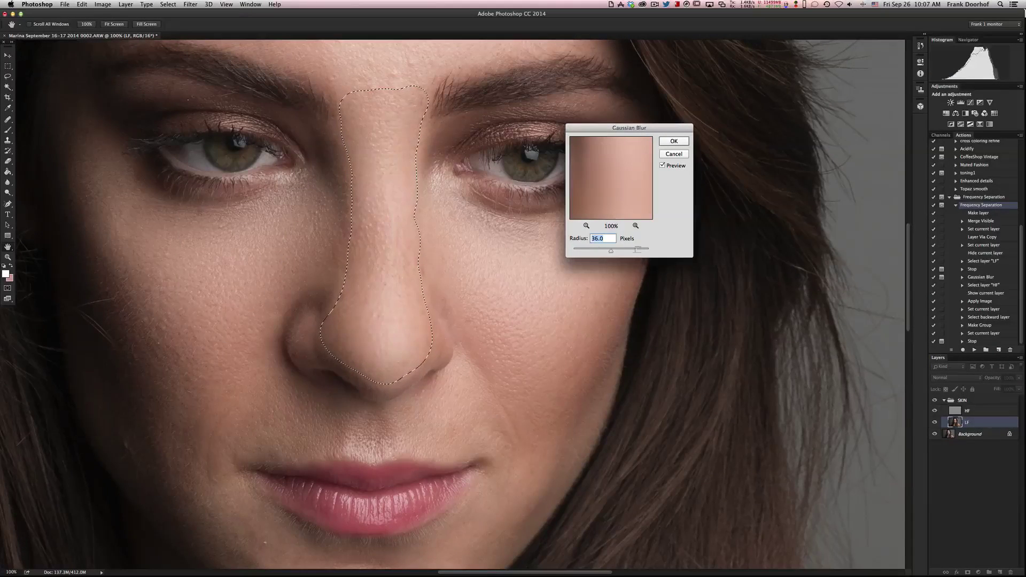
pyautogui.moveTo(614, 257); pyautogui.dragTo(607, 253)
pyautogui.click(663, 166)
pyautogui.click(663, 167)
pyautogui.click(673, 141)
pyautogui.press('b')
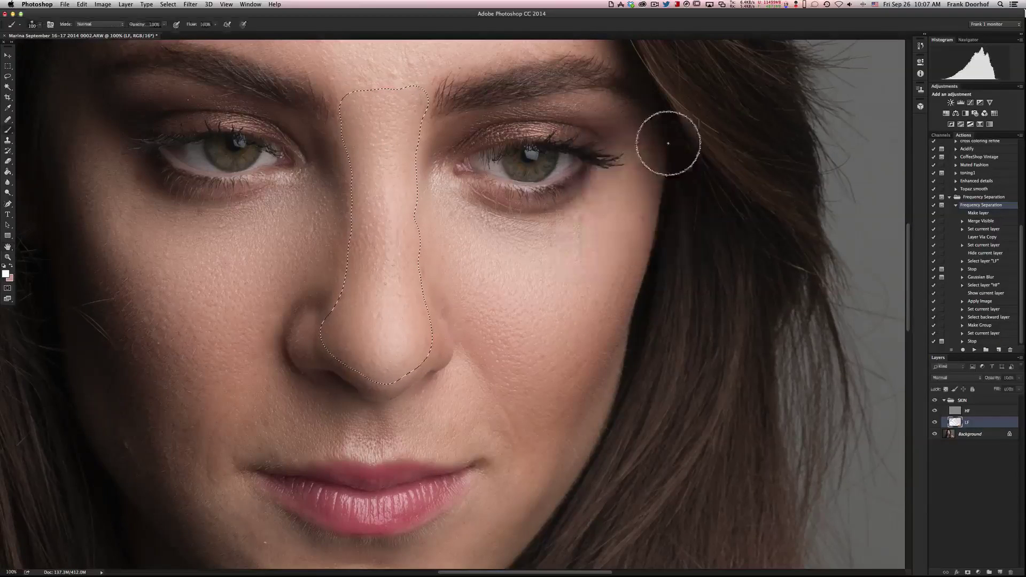
pyautogui.click(167, 5)
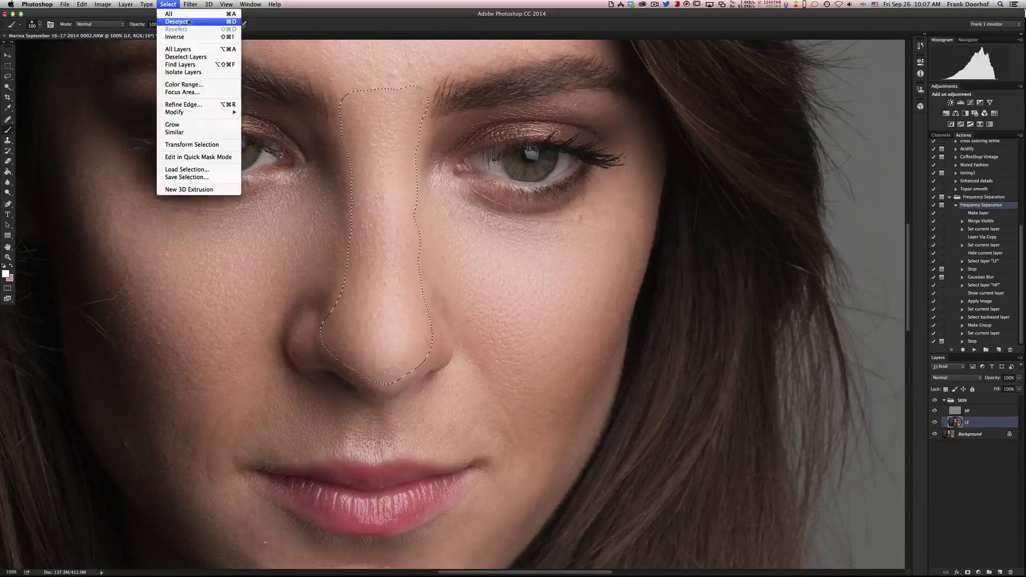
pyautogui.click(177, 21)
# Step: Paint a quick mask over the whole forehead down to between the eyebrows and turn it into a selection of the painted area
pyautogui.scroll(10, 393, 412)
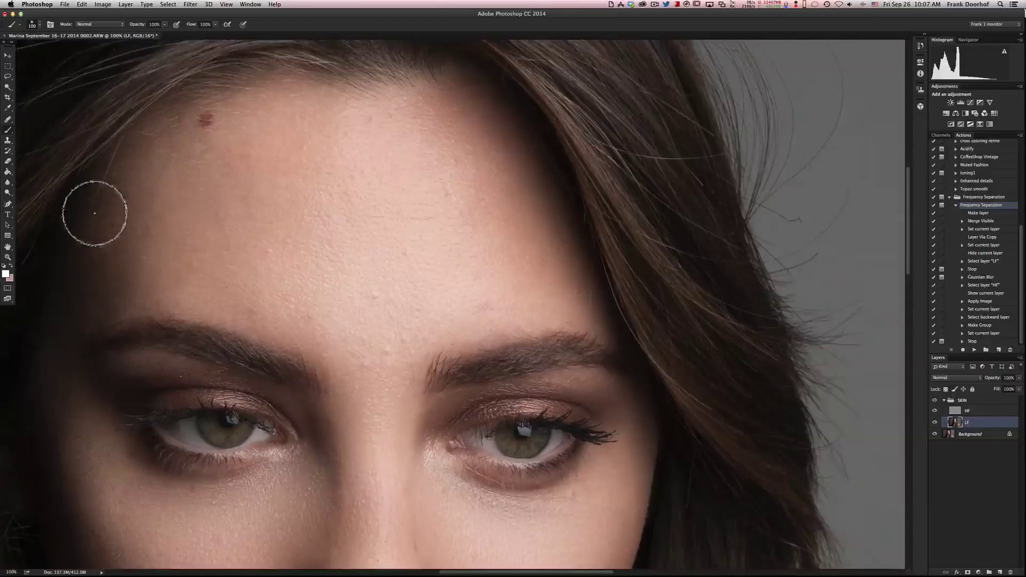
pyautogui.click(7, 288)
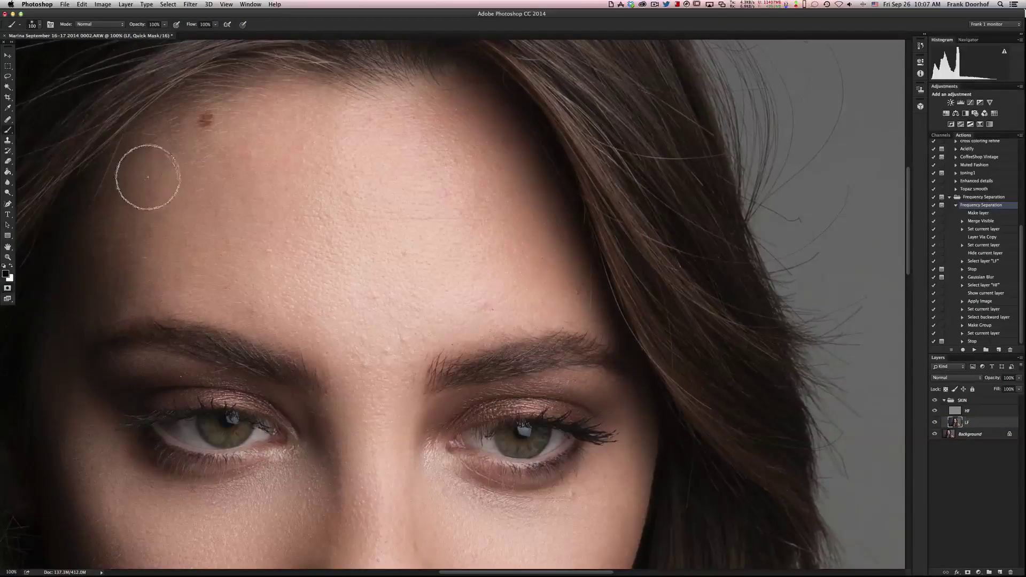
pyautogui.moveTo(146, 172)
pyautogui.mouseDown()
pyautogui.moveTo(220, 119)
pyautogui.moveTo(265, 107)
pyautogui.moveTo(208, 125)
pyautogui.moveTo(141, 187)
pyautogui.moveTo(155, 244)
pyautogui.moveTo(137, 292)
pyautogui.moveTo(358, 347)
pyautogui.moveTo(366, 360)
pyautogui.moveTo(518, 326)
pyautogui.moveTo(587, 316)
pyautogui.moveTo(600, 325)
pyautogui.moveTo(576, 259)
pyautogui.moveTo(495, 129)
pyautogui.moveTo(428, 105)
pyautogui.moveTo(253, 106)
pyautogui.moveTo(195, 145)
pyautogui.moveTo(201, 211)
pyautogui.moveTo(301, 274)
pyautogui.moveTo(271, 275)
pyautogui.moveTo(349, 338)
pyautogui.moveTo(427, 331)
pyautogui.moveTo(557, 295)
pyautogui.moveTo(561, 275)
pyautogui.moveTo(410, 323)
pyautogui.moveTo(449, 282)
pyautogui.moveTo(424, 271)
pyautogui.moveTo(445, 237)
pyautogui.moveTo(300, 282)
pyautogui.moveTo(306, 248)
pyautogui.moveTo(352, 196)
pyautogui.moveTo(253, 214)
pyautogui.moveTo(278, 165)
pyautogui.moveTo(235, 159)
pyautogui.moveTo(241, 149)
pyautogui.moveTo(400, 125)
pyautogui.moveTo(307, 145)
pyautogui.moveTo(346, 137)
pyautogui.moveTo(399, 147)
pyautogui.moveTo(436, 126)
pyautogui.moveTo(467, 131)
pyautogui.moveTo(450, 165)
pyautogui.moveTo(452, 238)
pyautogui.moveTo(523, 245)
pyautogui.mouseUp()
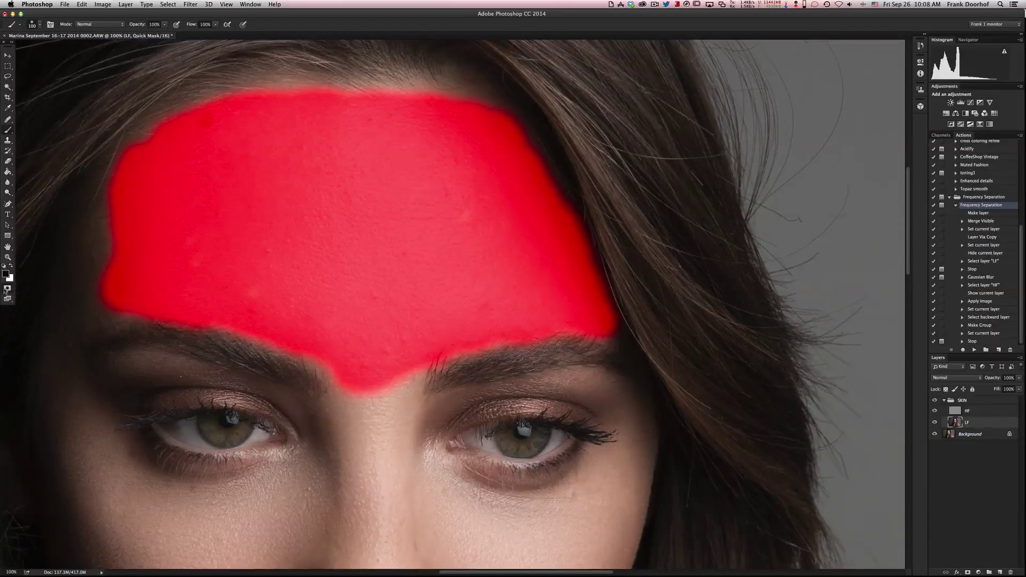
pyautogui.click(8, 288)
pyautogui.click(168, 4)
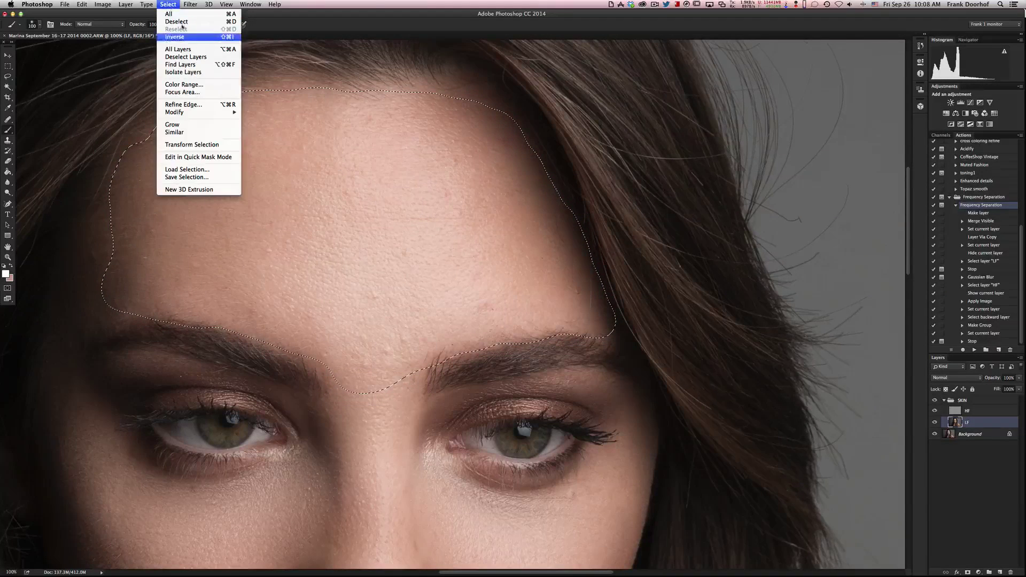
pyautogui.press('Escape')
# Step: Apply a Gaussian Blur with a radius of 33.1 pixels to the selected forehead on the LF layer and clear the selection
pyautogui.click(190, 4)
pyautogui.moveTo(229, 100)
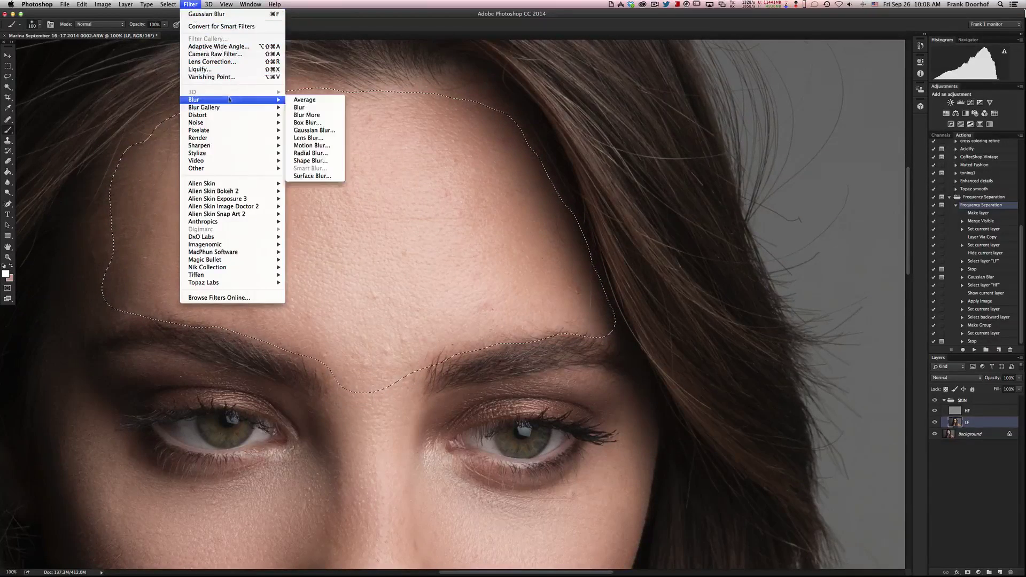
pyautogui.click(320, 129)
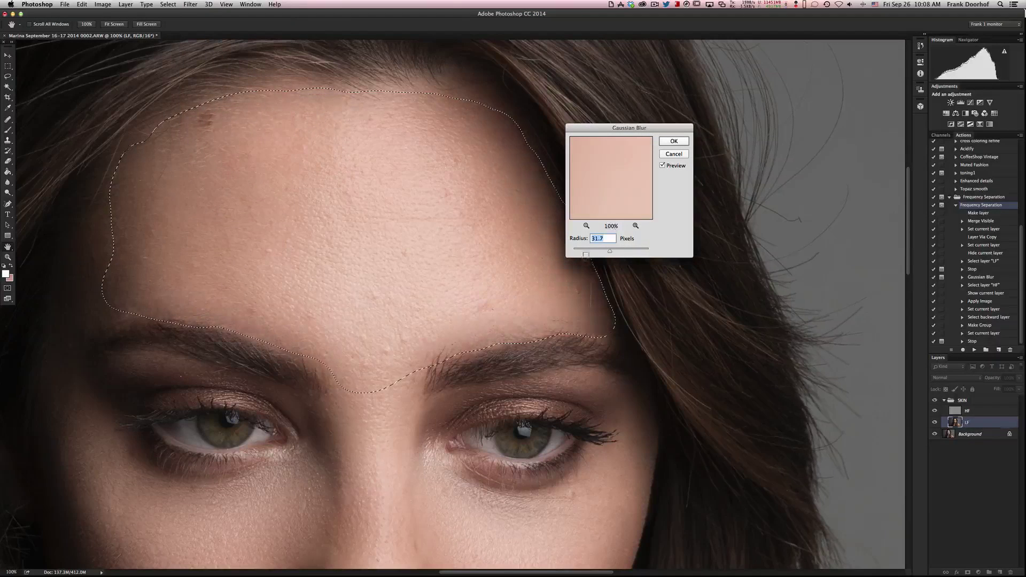
pyautogui.moveTo(607, 252); pyautogui.dragTo(608, 253)
pyautogui.click(674, 141)
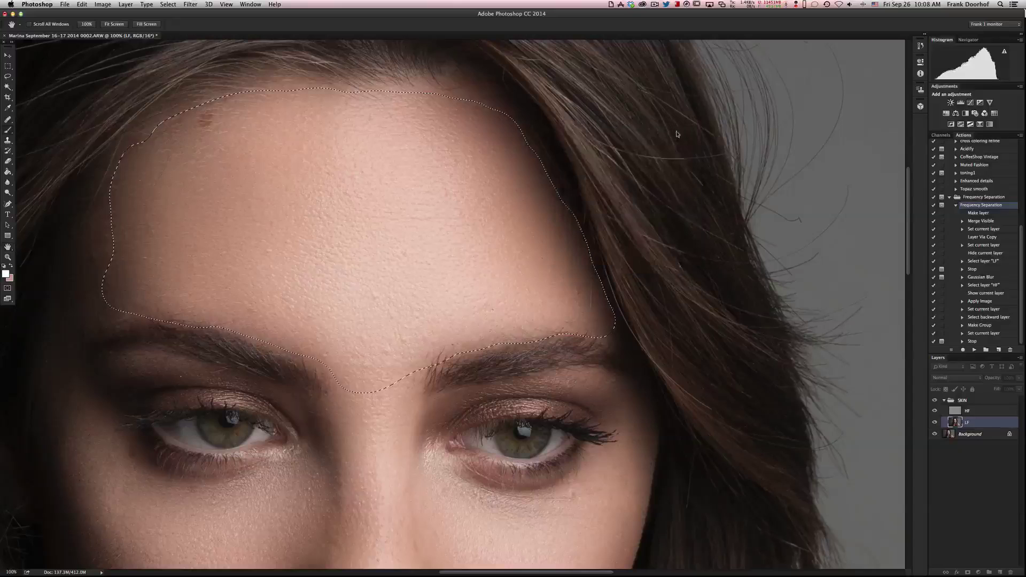
pyautogui.press('b')
pyautogui.click(168, 4)
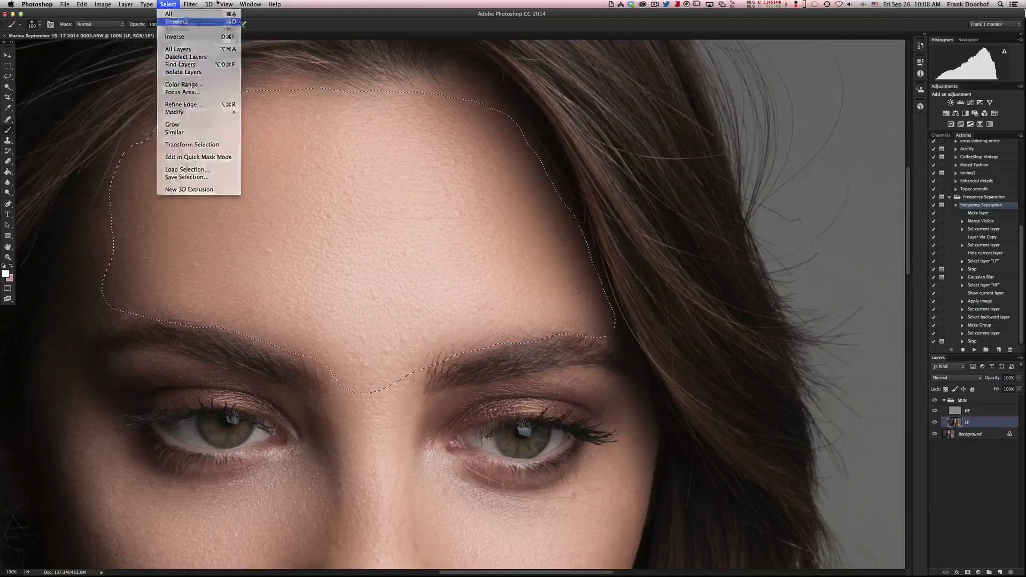
pyautogui.click(176, 21)
# Step: Paint a quick mask over the chin and around the mouth corners below the lips and turn it into a selection of the painted area
pyautogui.scroll(-10, 409, 234)
pyautogui.scroll(-4, 409, 234)
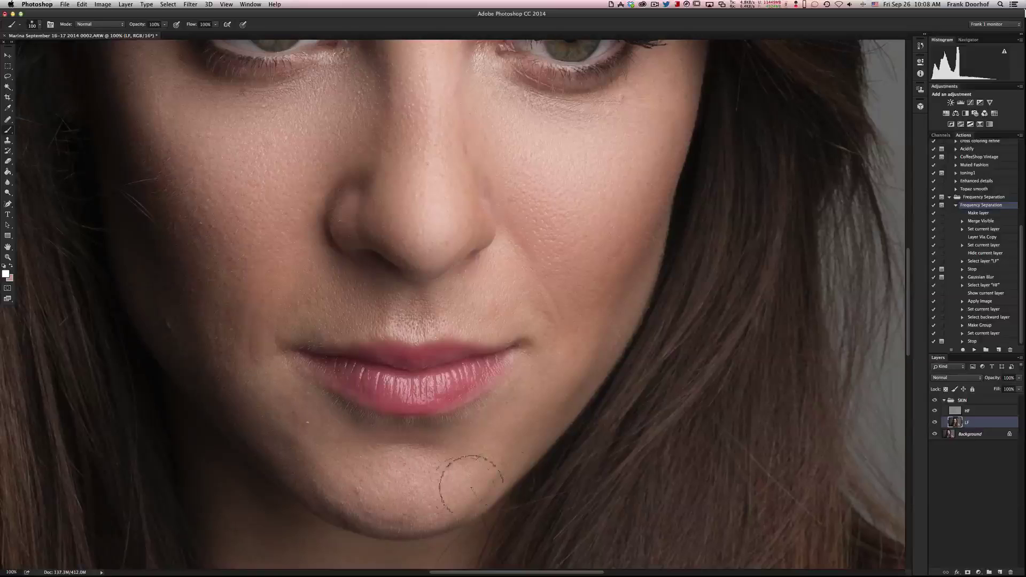
pyautogui.press('q')
pyautogui.press('d')
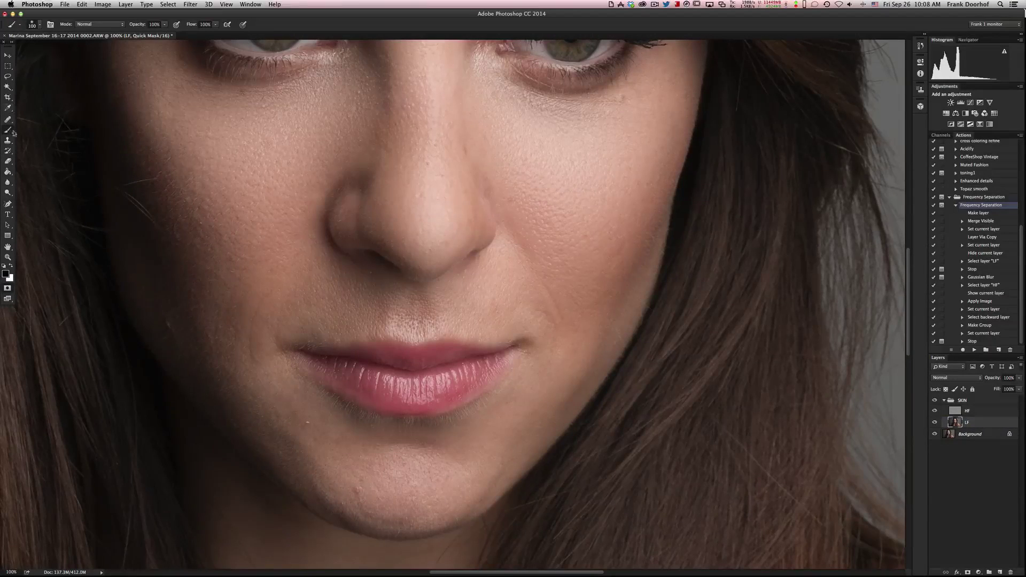
pyautogui.click(316, 427)
pyautogui.moveTo(310, 425)
pyautogui.mouseDown()
pyautogui.moveTo(309, 405)
pyautogui.moveTo(285, 391)
pyautogui.moveTo(304, 440)
pyautogui.moveTo(276, 414)
pyautogui.moveTo(366, 482)
pyautogui.moveTo(433, 499)
pyautogui.moveTo(473, 477)
pyautogui.moveTo(415, 474)
pyautogui.moveTo(334, 446)
pyautogui.moveTo(313, 427)
pyautogui.moveTo(378, 456)
pyautogui.moveTo(442, 458)
pyautogui.moveTo(500, 431)
pyautogui.moveTo(492, 444)
pyautogui.moveTo(505, 443)
pyautogui.moveTo(553, 379)
pyautogui.moveTo(455, 480)
pyautogui.moveTo(545, 386)
pyautogui.moveTo(442, 467)
pyautogui.moveTo(536, 409)
pyautogui.moveTo(463, 486)
pyautogui.moveTo(558, 401)
pyautogui.moveTo(558, 386)
pyautogui.moveTo(461, 484)
pyautogui.moveTo(435, 495)
pyautogui.moveTo(373, 494)
pyautogui.moveTo(315, 468)
pyautogui.moveTo(256, 380)
pyautogui.moveTo(293, 386)
pyautogui.moveTo(368, 446)
pyautogui.moveTo(410, 454)
pyautogui.moveTo(474, 439)
pyautogui.moveTo(562, 374)
pyautogui.mouseUp()
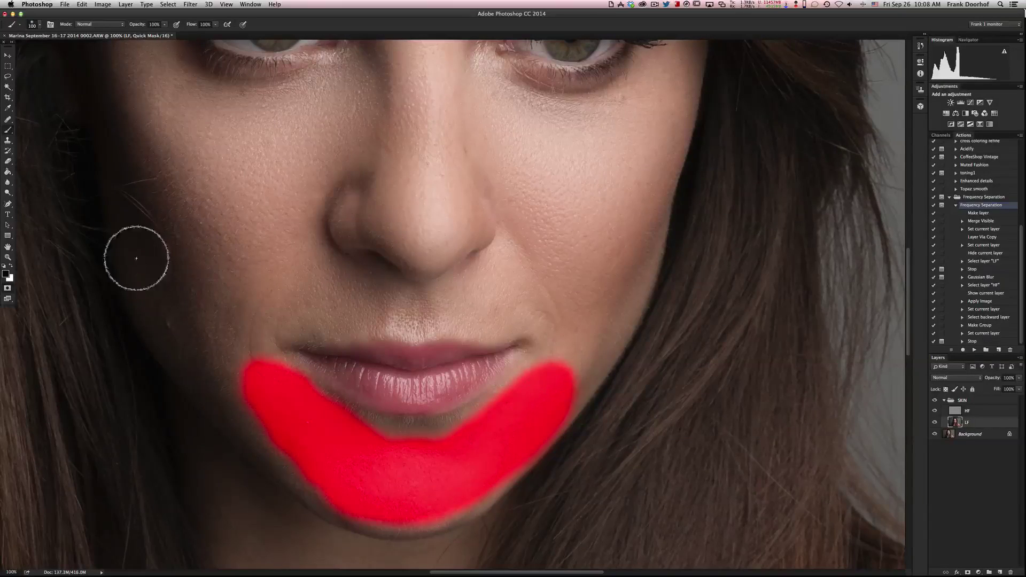
pyautogui.click(7, 288)
pyautogui.click(168, 4)
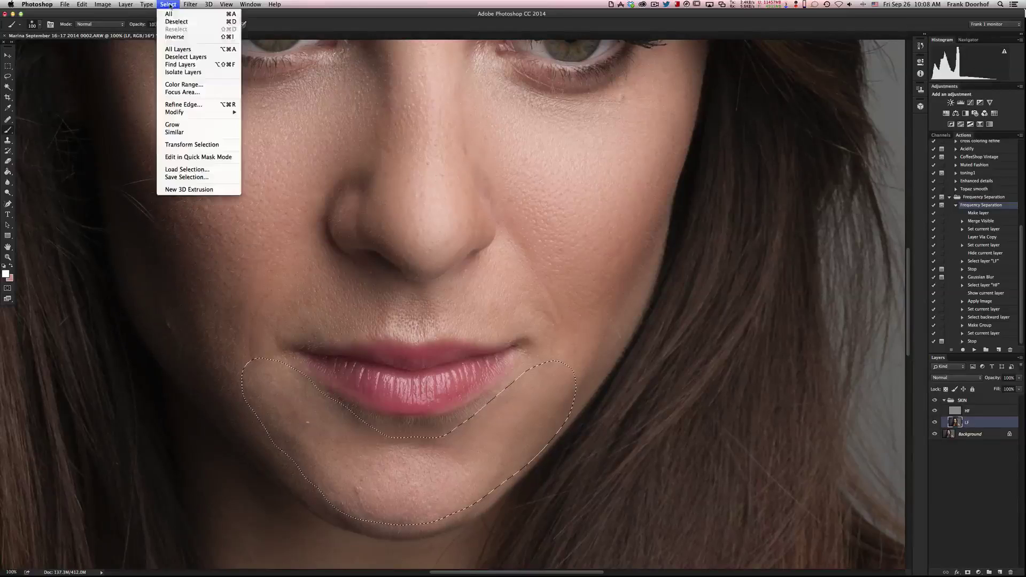
pyautogui.click(168, 4)
# Step: Apply a Gaussian Blur with a radius of 33.1 pixels to the selected chin on the LF layer and clear the selection
pyautogui.click(190, 5)
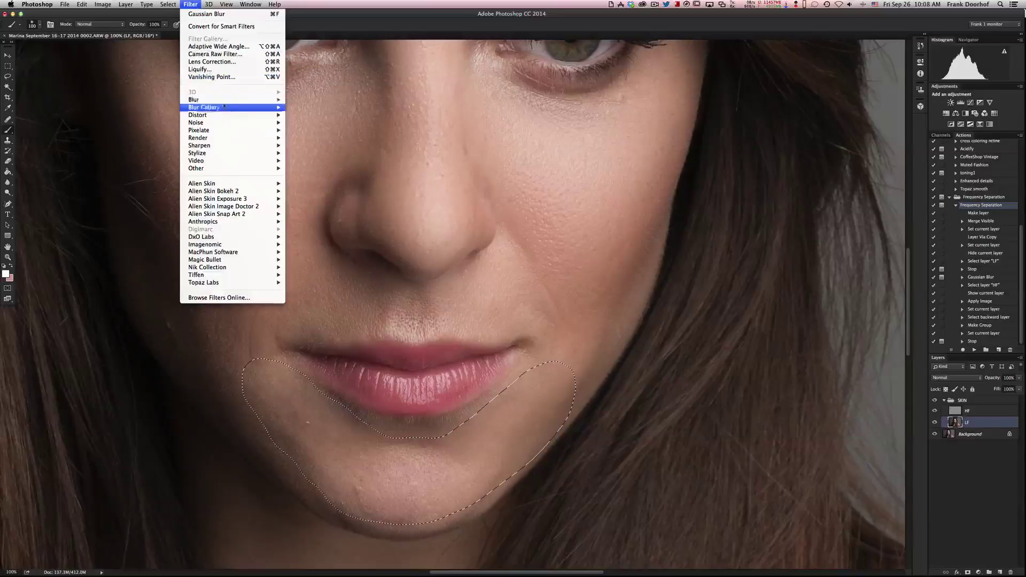
pyautogui.moveTo(203, 99)
pyautogui.click(307, 130)
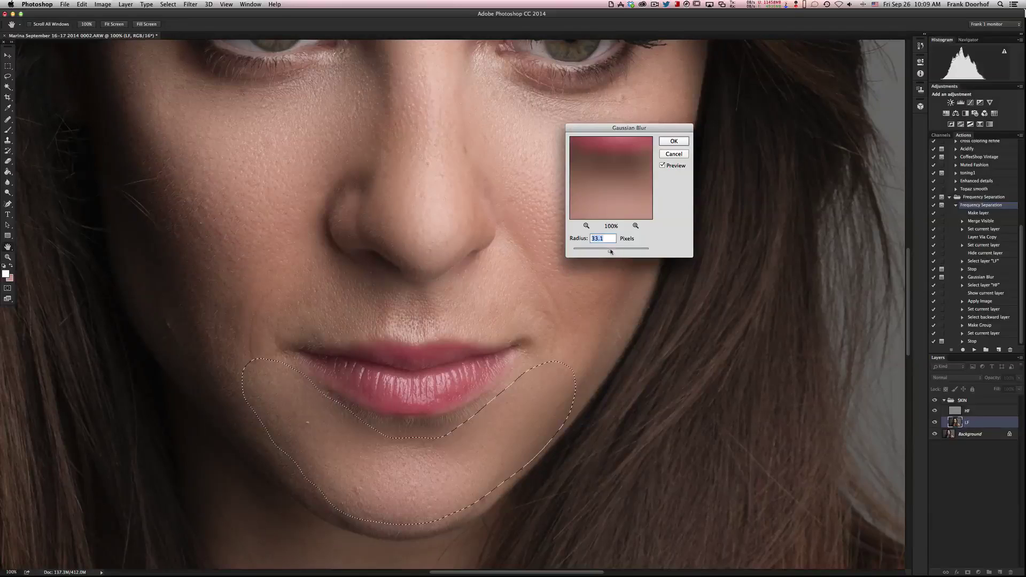
pyautogui.click(675, 141)
pyautogui.press('b')
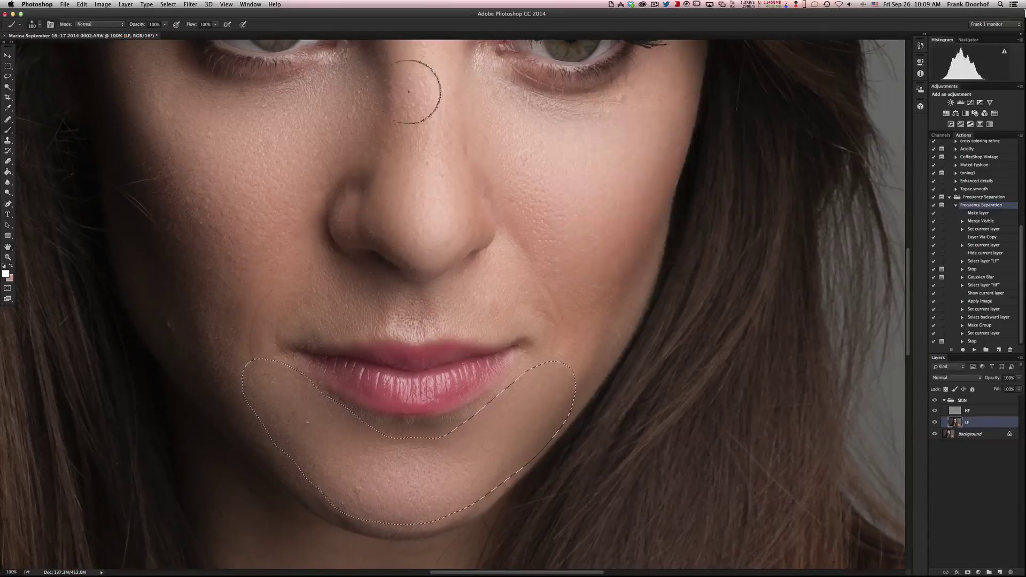
pyautogui.click(168, 4)
pyautogui.click(179, 22)
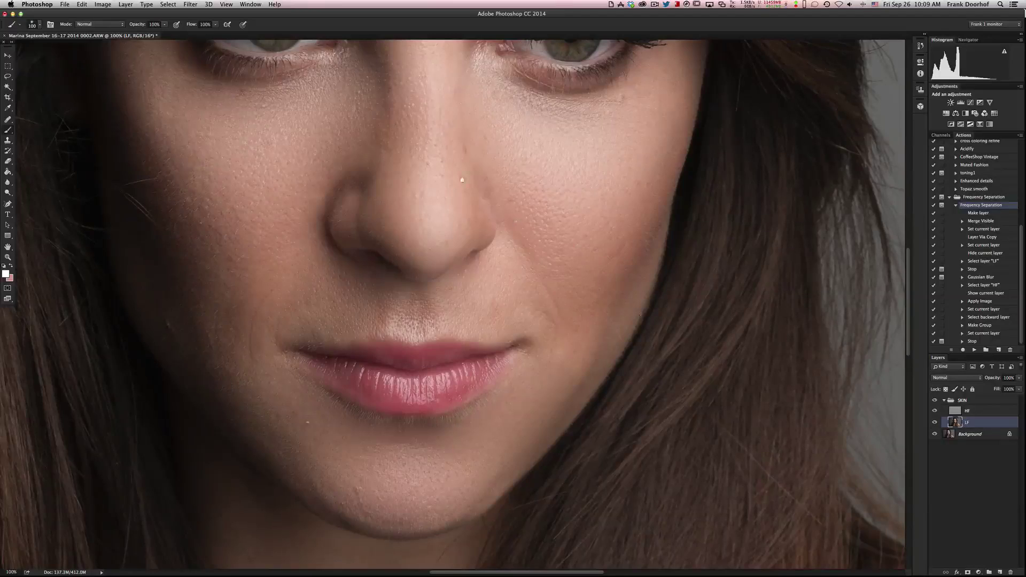
# Step: Compare the whole face at 50% zoom with and without the SKIN group
pyautogui.scroll(5, 470, 172)
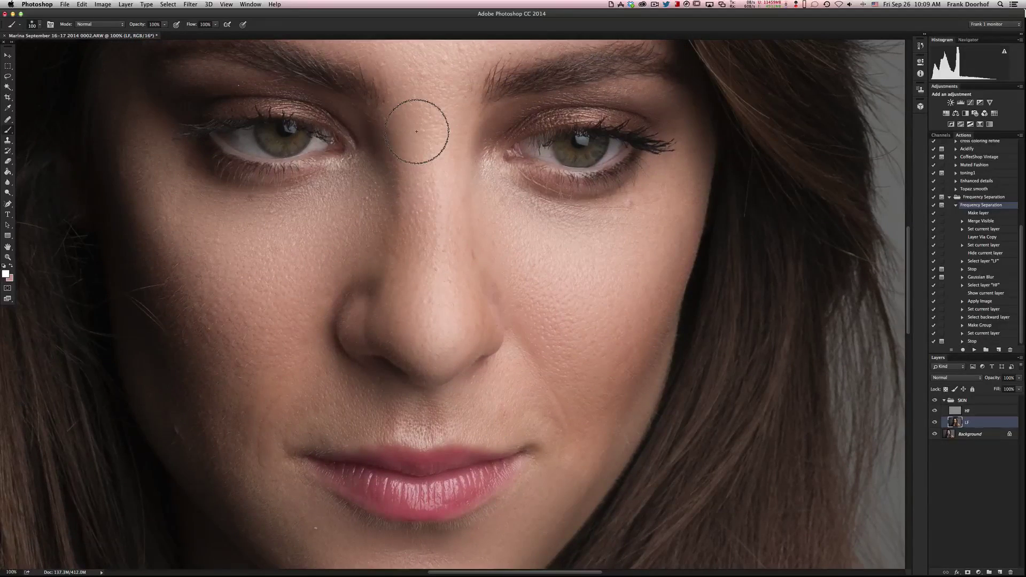
pyautogui.press('super+minus')
pyautogui.press('super+minus')
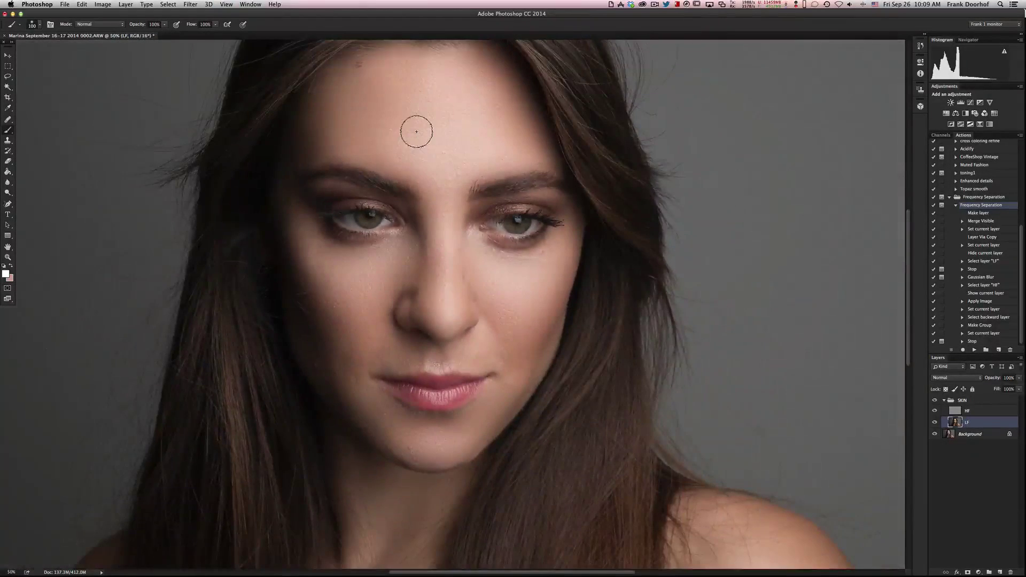
pyautogui.click(936, 401)
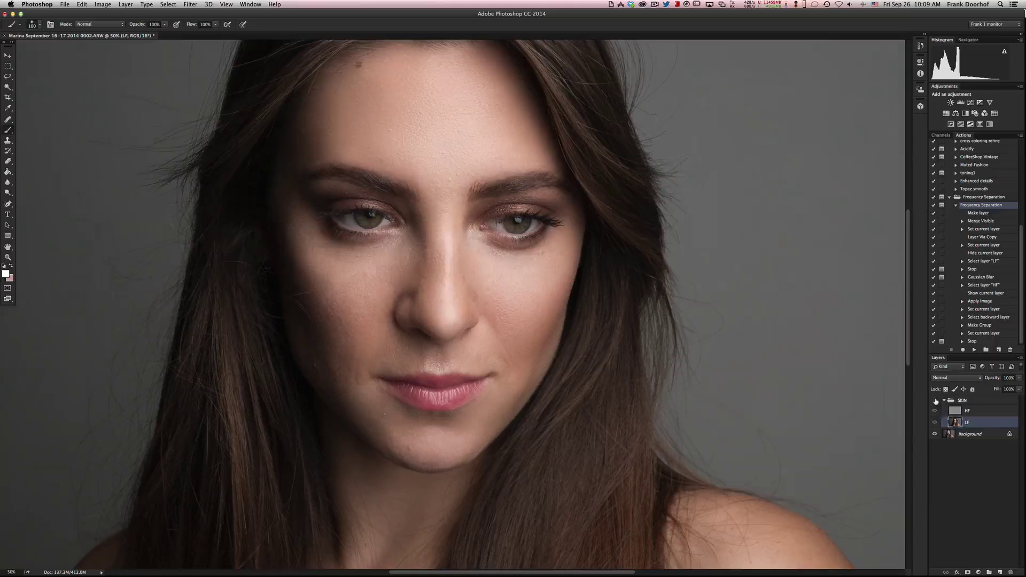
pyautogui.click(936, 401)
pyautogui.click(936, 401)
pyautogui.click(935, 401)
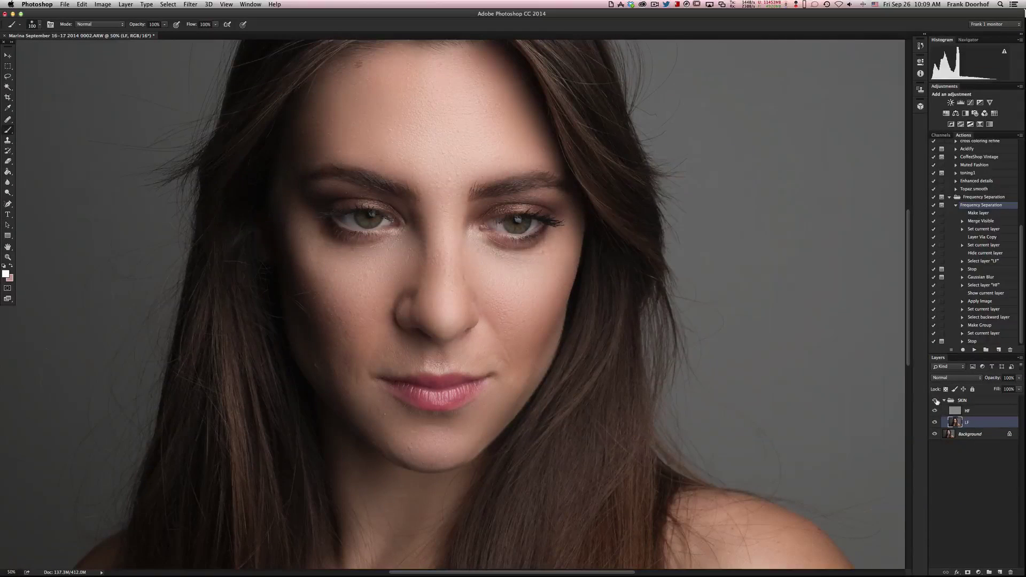
pyautogui.click(936, 401)
pyautogui.click(936, 401)
pyautogui.click(936, 401)
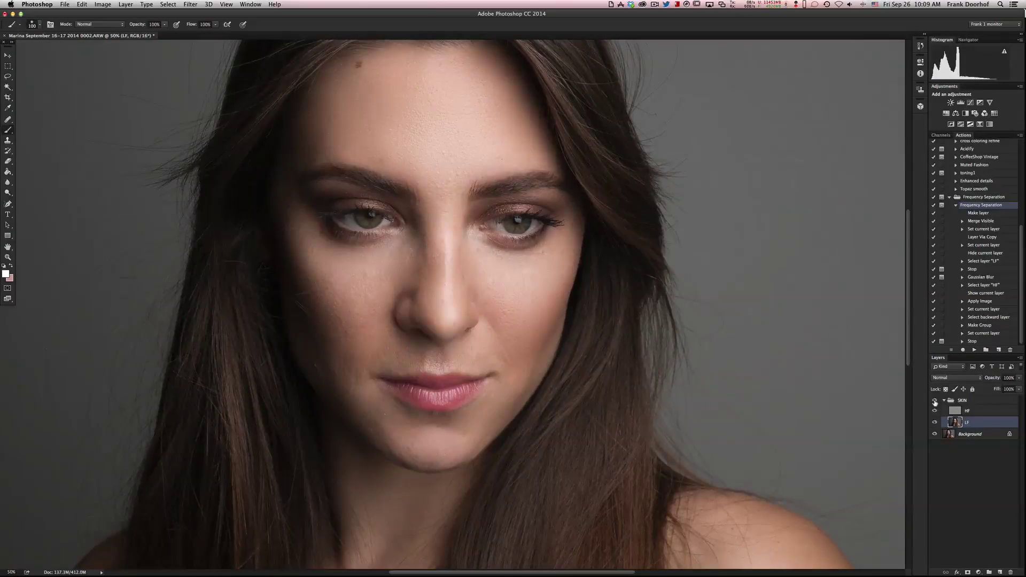
pyautogui.click(935, 401)
pyautogui.click(936, 401)
pyautogui.click(936, 400)
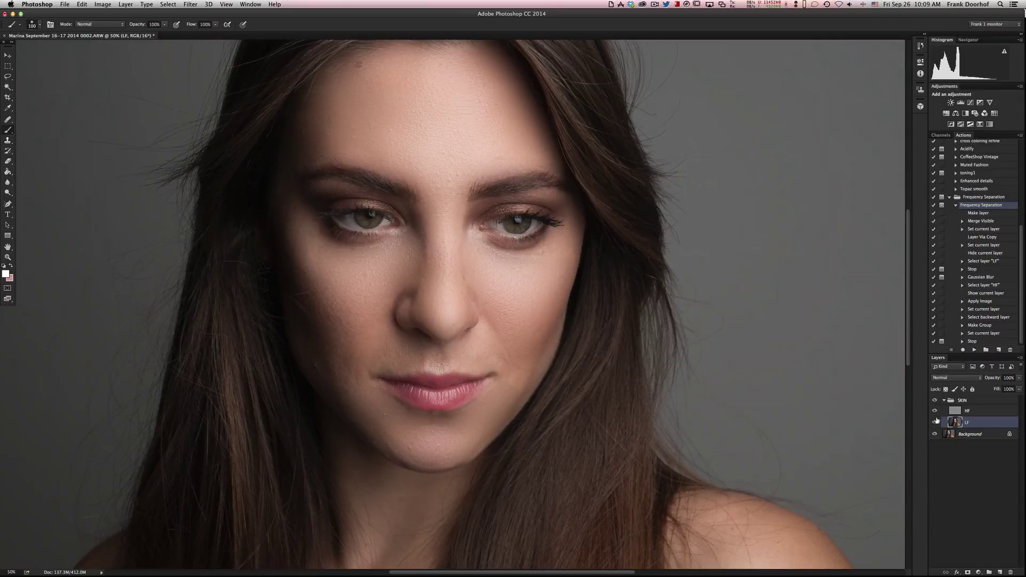
# Step: Select the HF layer and set the Healing Brush to sample the Current Layer only, undoing the trial stroke on the forehead
pyautogui.click(958, 410)
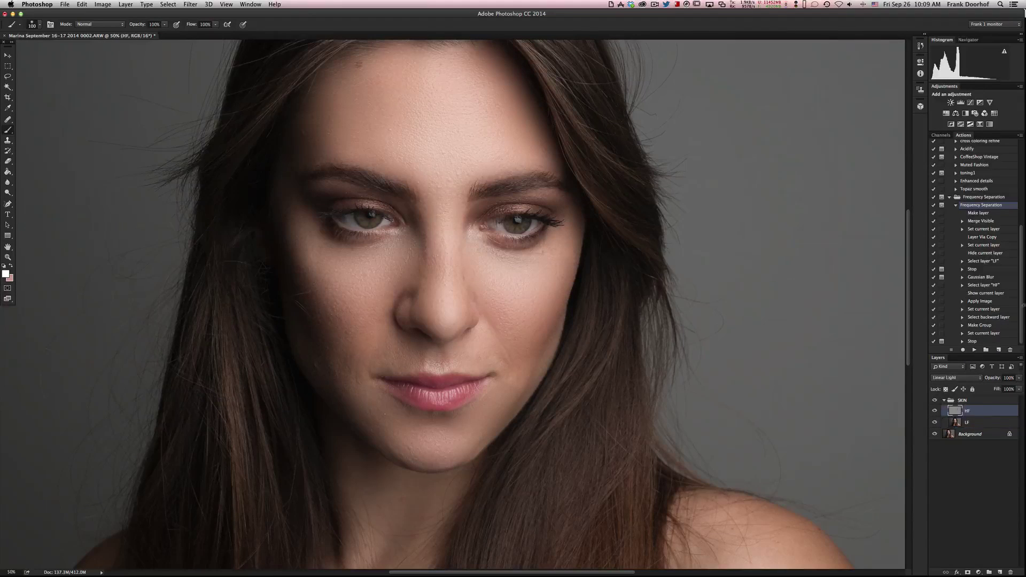
pyautogui.click(226, 5)
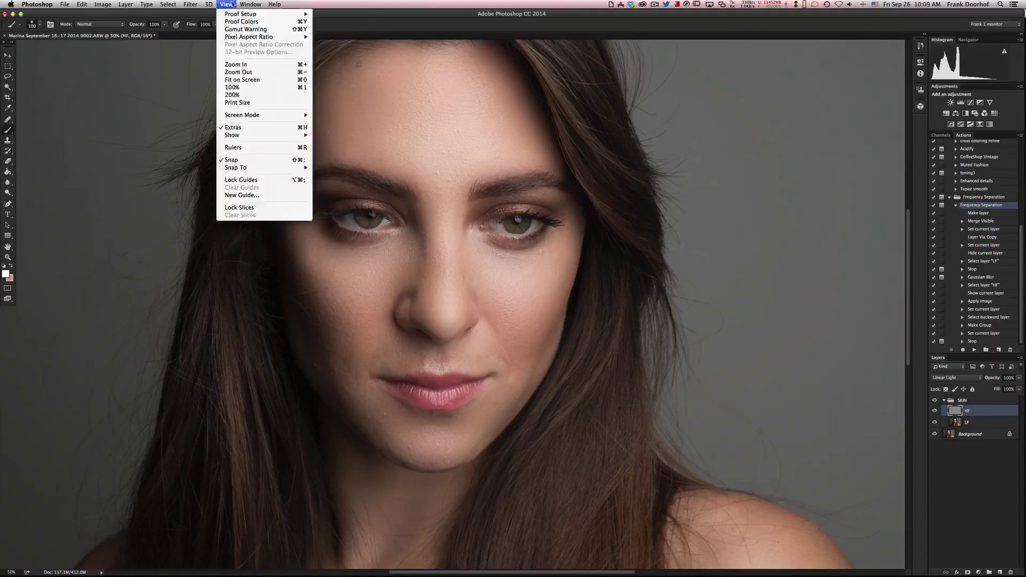
pyautogui.click(233, 87)
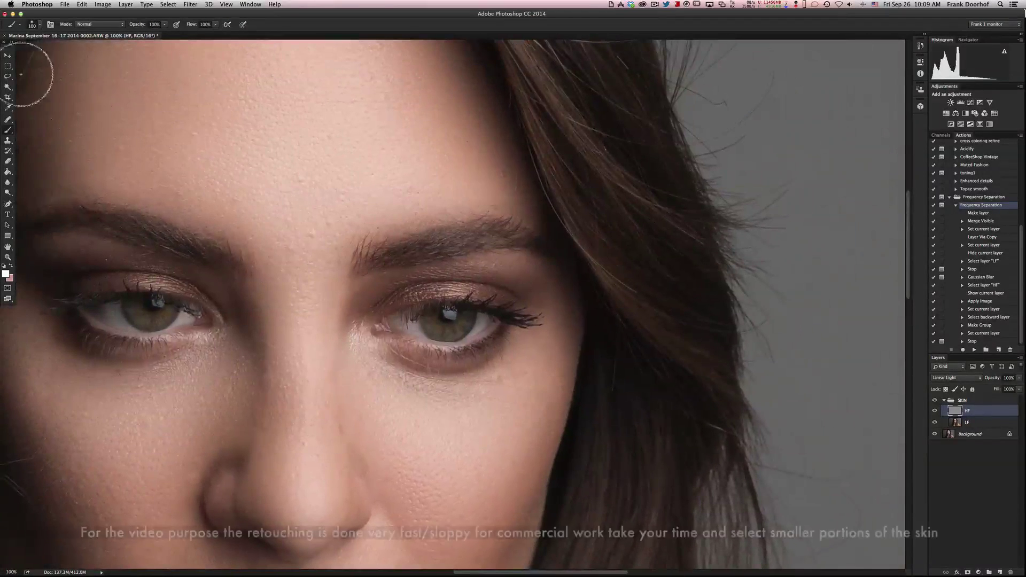
pyautogui.press('j')
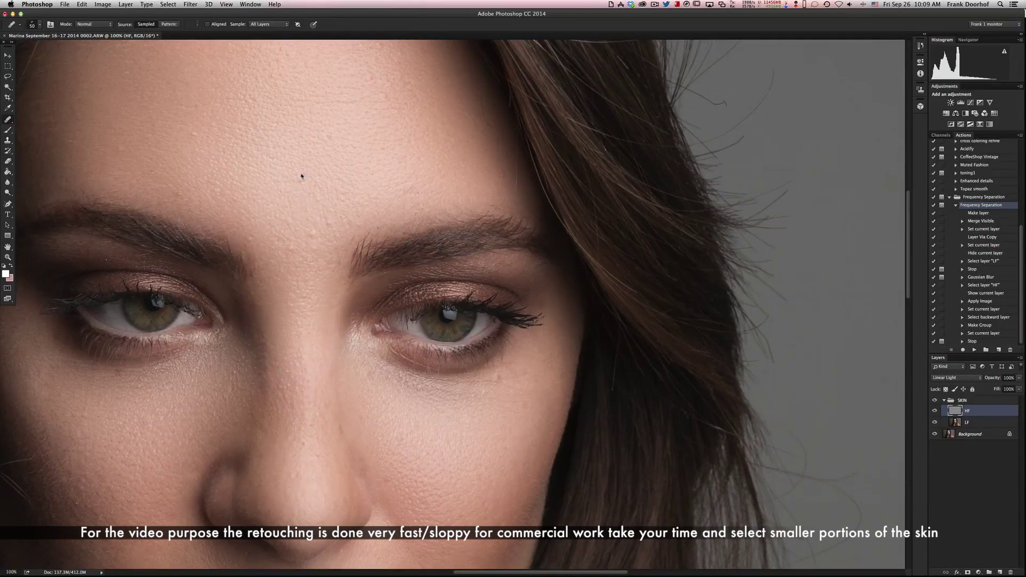
pyautogui.click(300, 180)
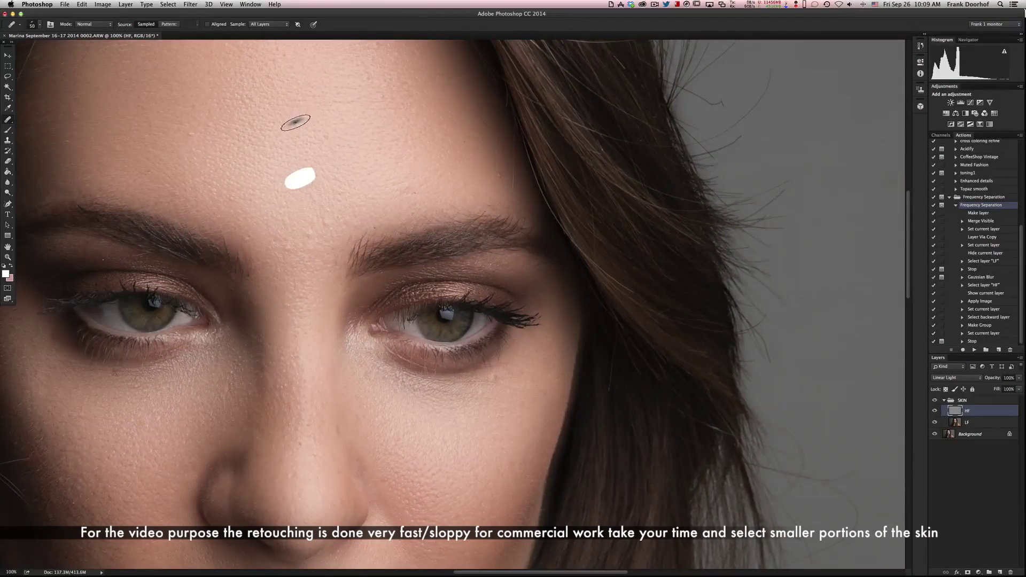
pyautogui.press('super+z')
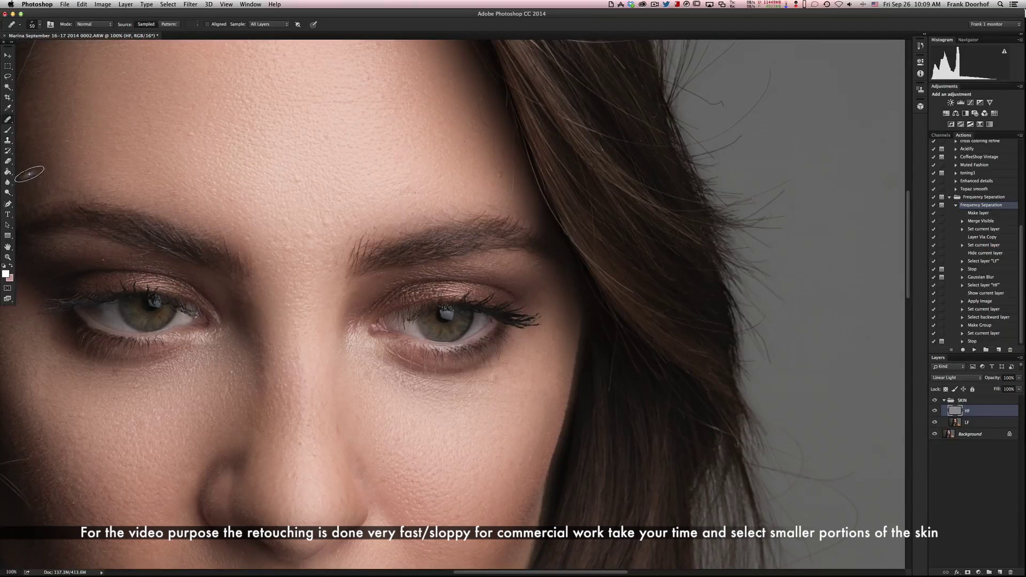
pyautogui.click(268, 25)
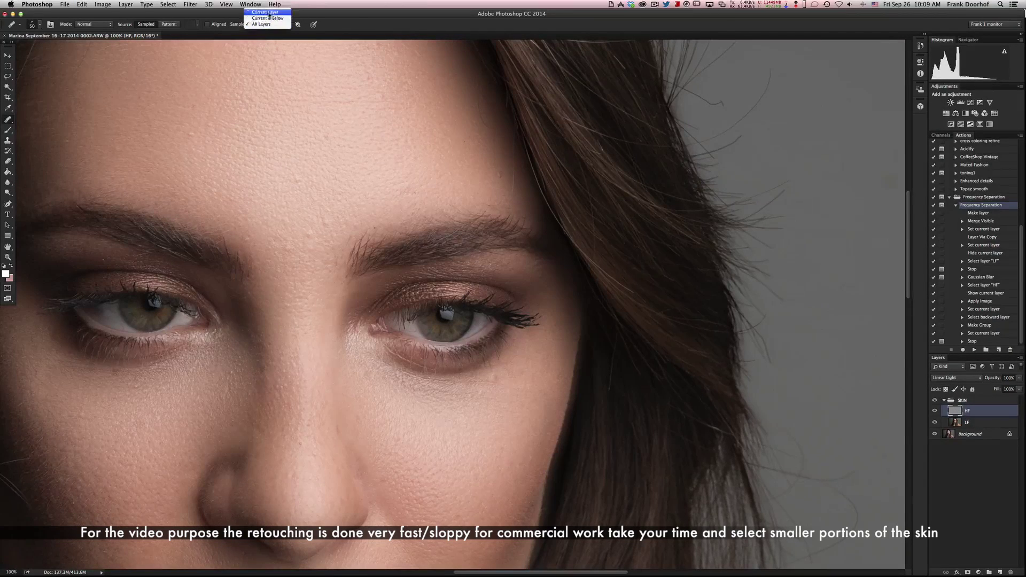
pyautogui.click(268, 10)
# Step: Heal the small texture blemishes on the forehead, around the eyes and on the cheeks on the HF layer
pyautogui.hscroll(1, 298, 179)
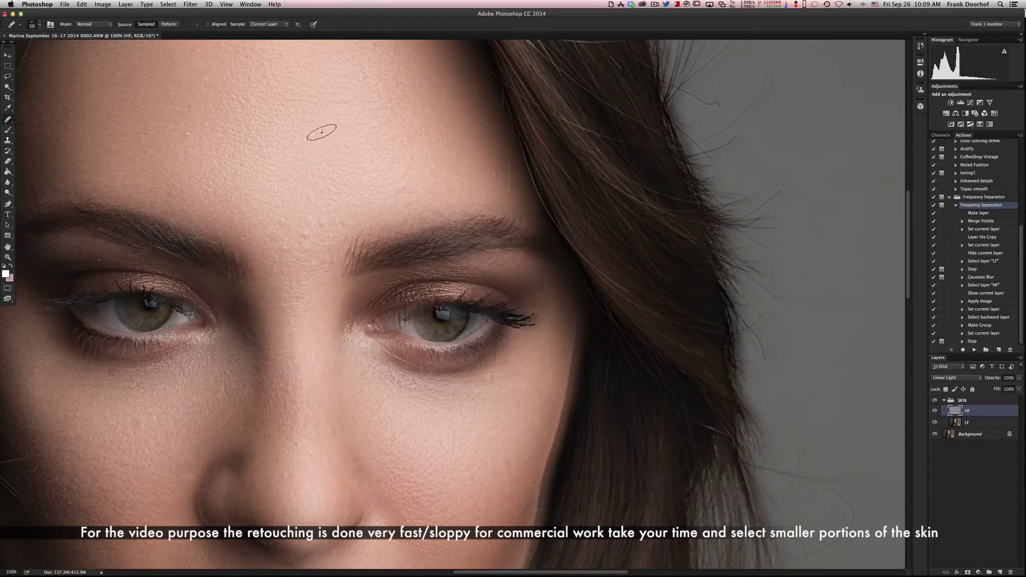
pyautogui.rightClick(322, 132)
pyautogui.click(289, 216)
pyautogui.scroll(-5, 267, 227)
pyautogui.hscroll(-5, 267, 227)
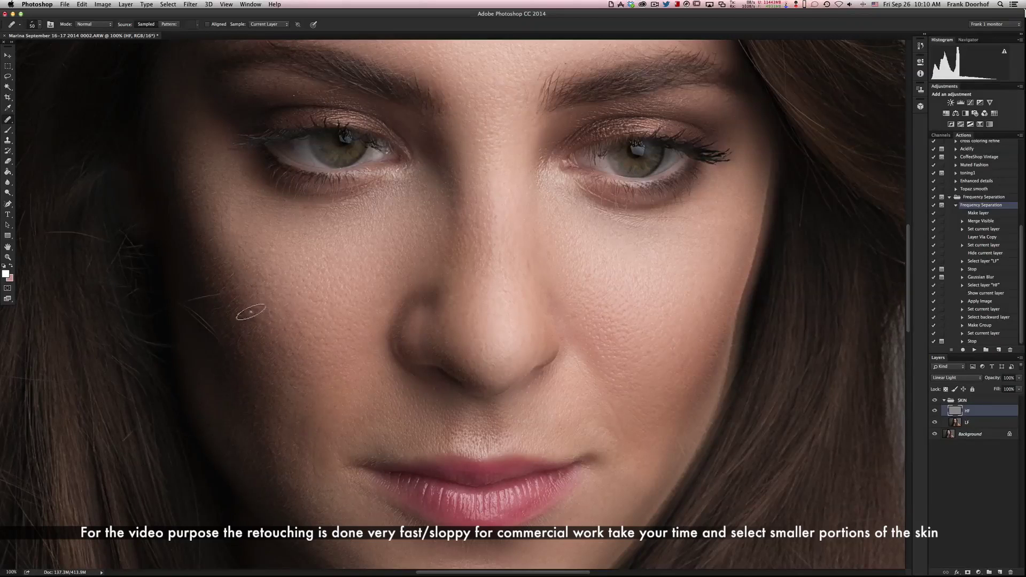
# Step: Sample clean forehead texture and heal the remaining spots on the forehead and the cheek beside the nose on the HF layer
pyautogui.scroll(5, 463, 371)
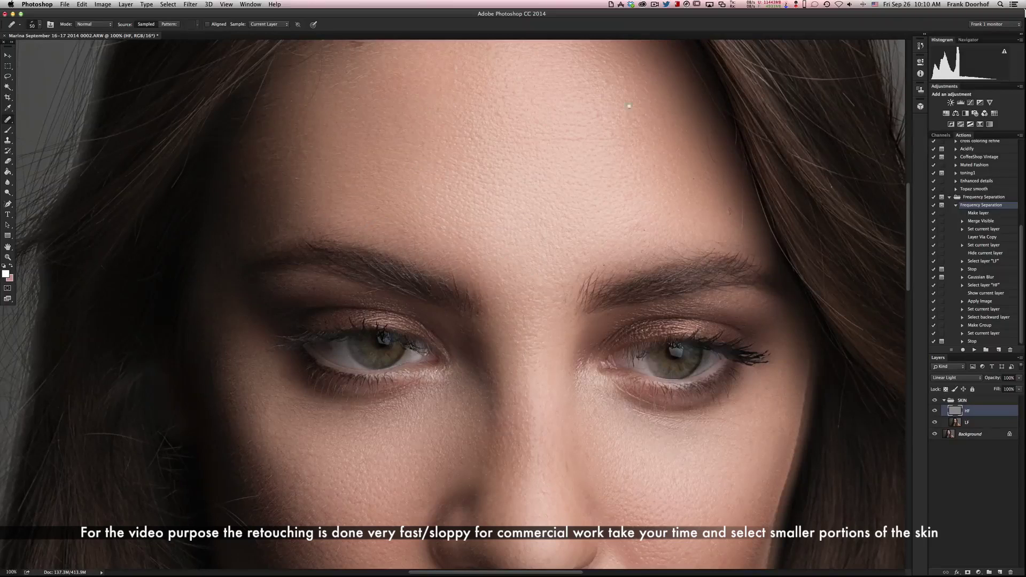
pyautogui.scroll(3, 505, 151)
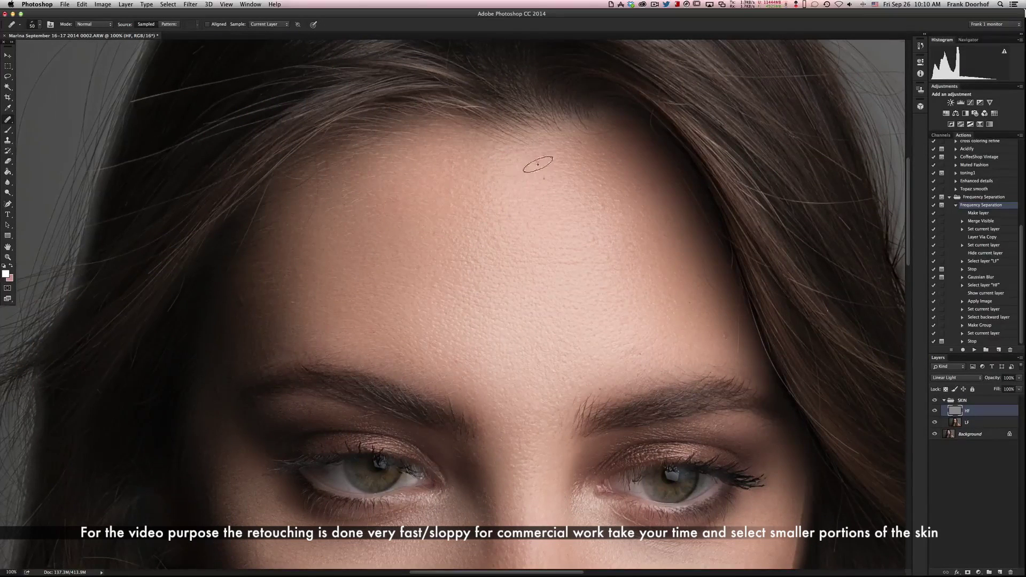
pyautogui.keyDown('alt'); pyautogui.click(574, 221); pyautogui.keyUp('alt')
pyautogui.scroll(-3, 592, 206)
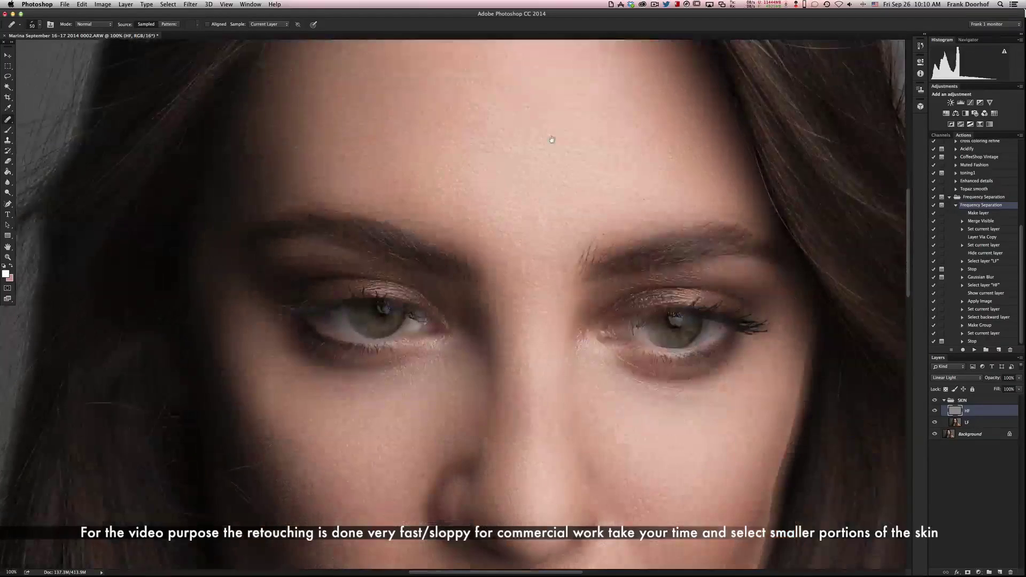
pyautogui.scroll(-3, 551, 183)
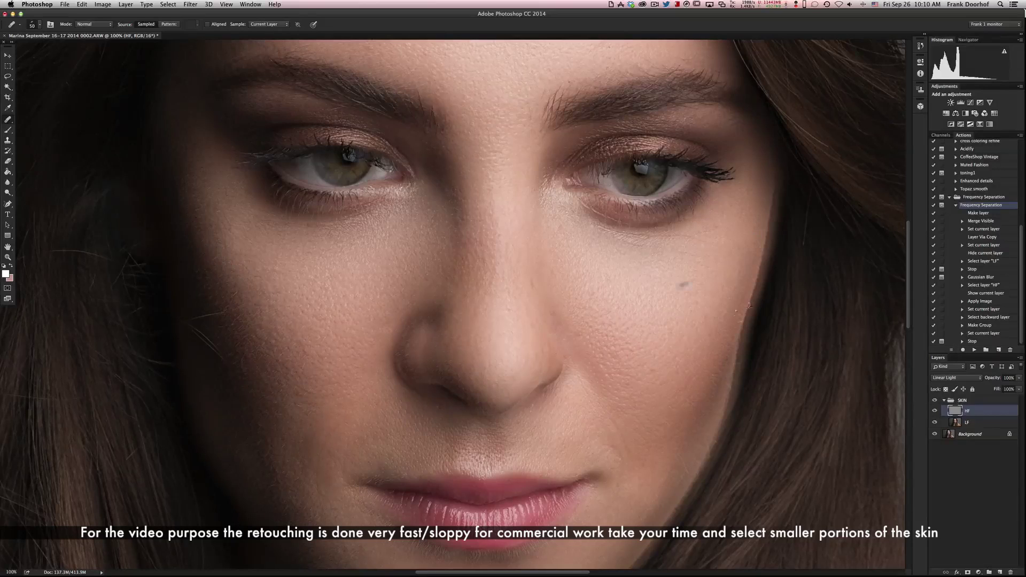
# Step: Check the face without the SKIN group and move the HF layer slightly to the right to align its texture with the LF layer
pyautogui.click(935, 400)
pyautogui.click(935, 400)
pyautogui.click(7, 55)
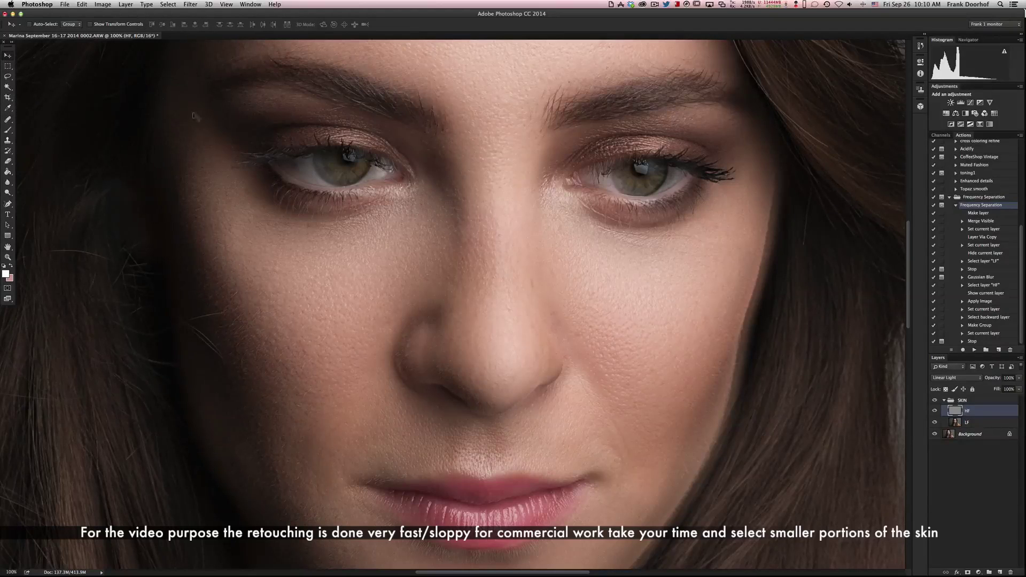
pyautogui.moveTo(571, 280); pyautogui.dragTo(577, 279)
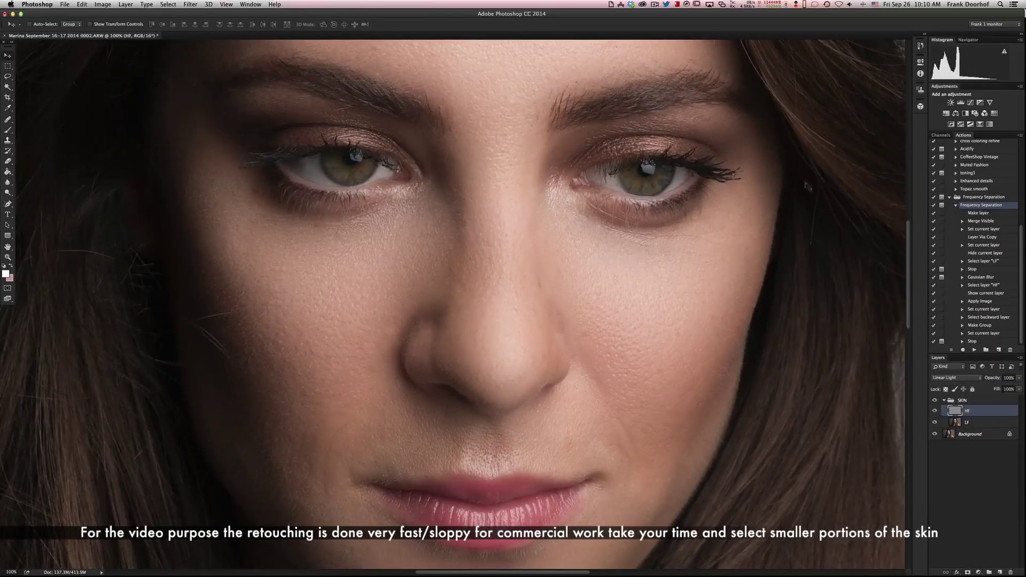
# Step: Compare the realigned face several times with the SKIN group hidden and shown
pyautogui.click(935, 401)
pyautogui.click(935, 401)
pyautogui.click(935, 401)
pyautogui.click(935, 401)
pyautogui.click(935, 401)
pyautogui.click(935, 401)
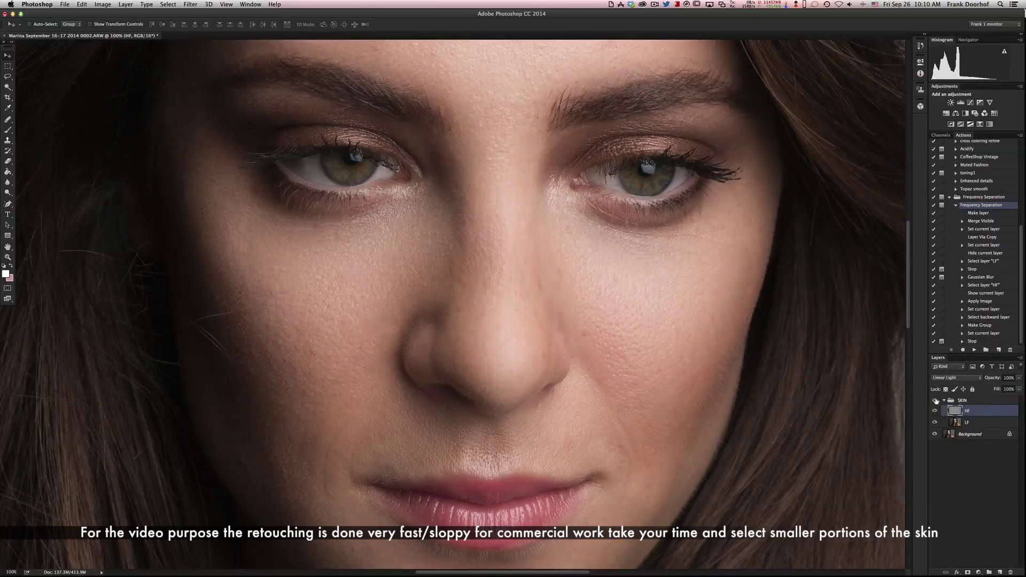